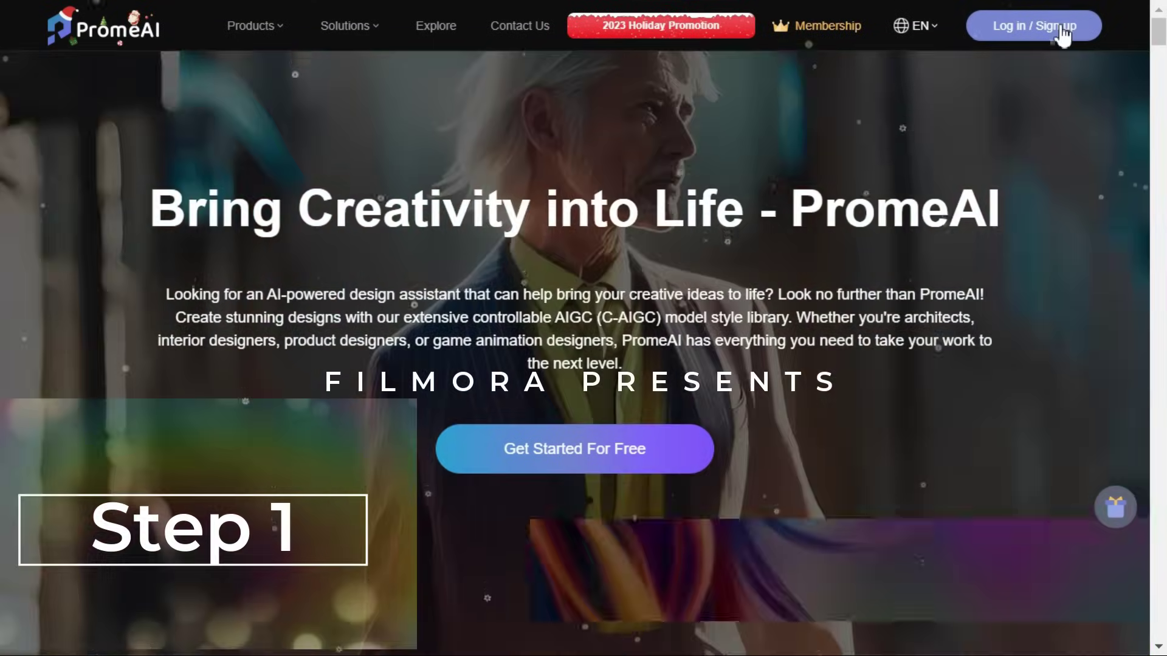
# Sign in to PromeAI with a Google account.
pyautogui.click(1056, 27)
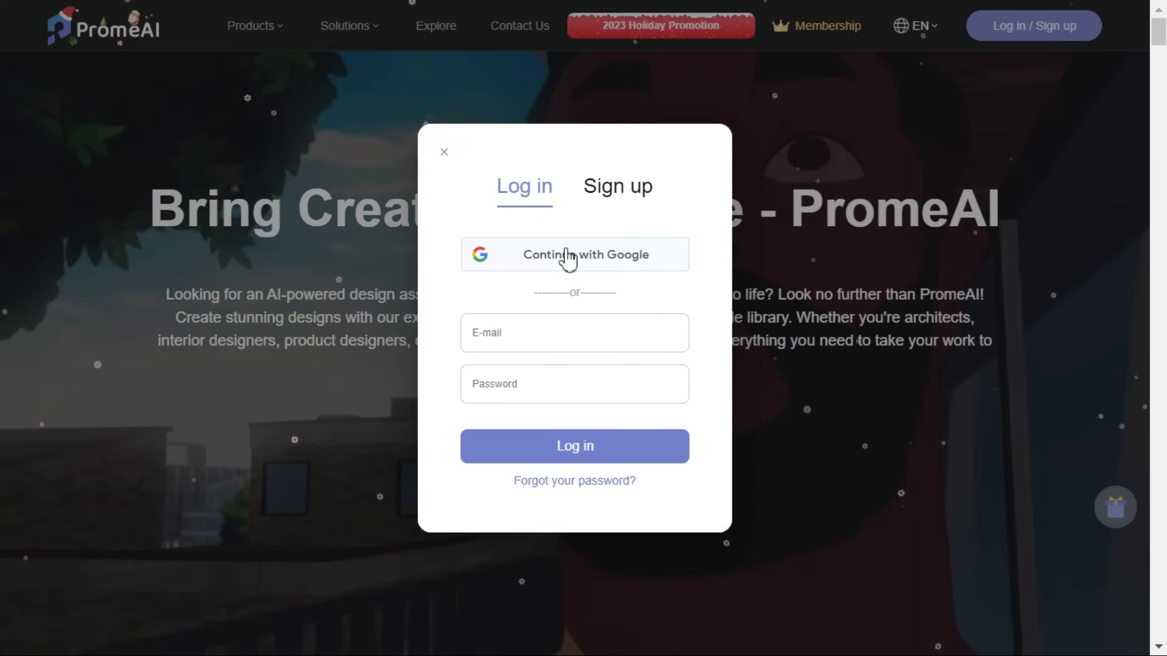
pyautogui.click(565, 257)
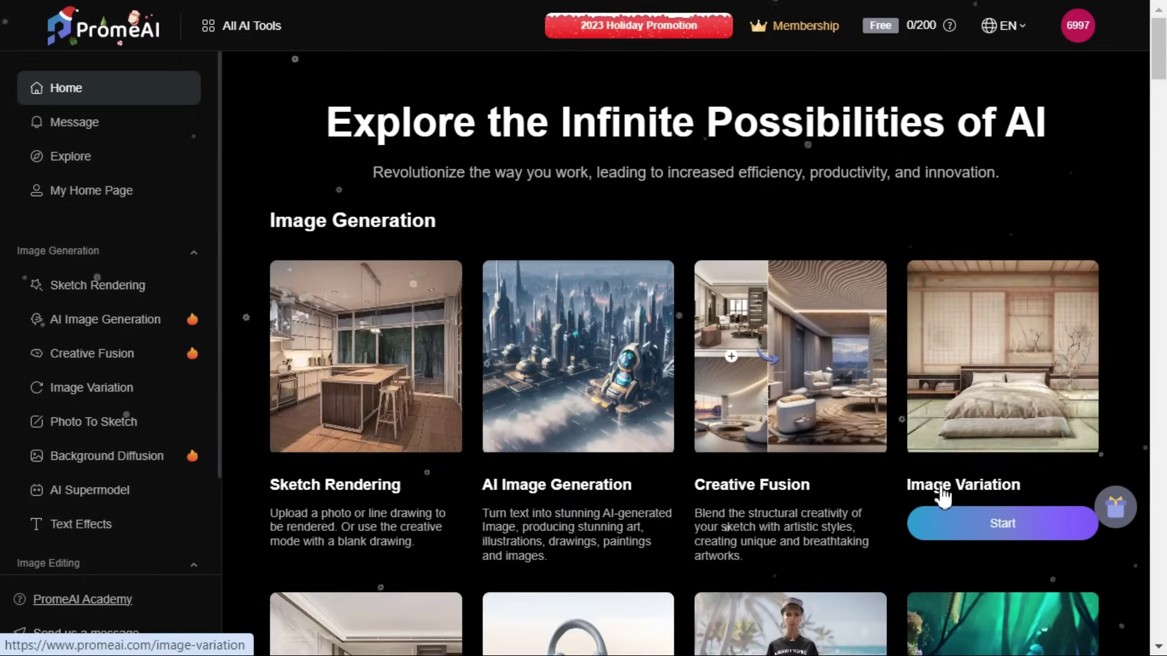
pyautogui.scroll(-1, 942, 497)
pyautogui.scroll(-2, 940, 482)
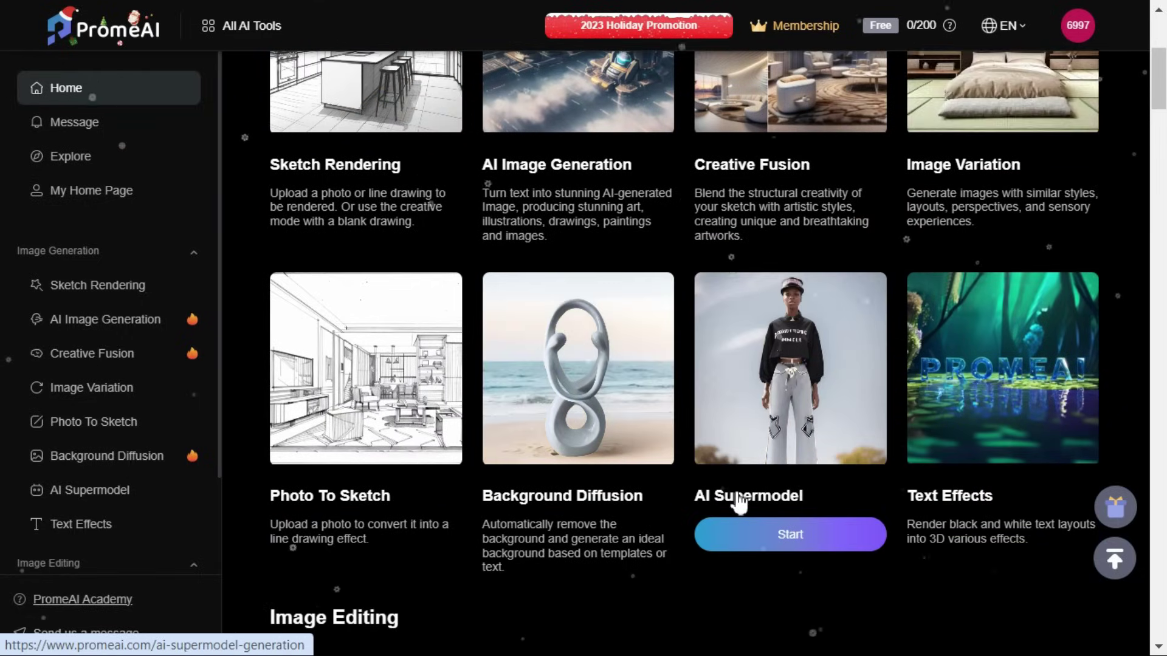
pyautogui.scroll(-4, 938, 502)
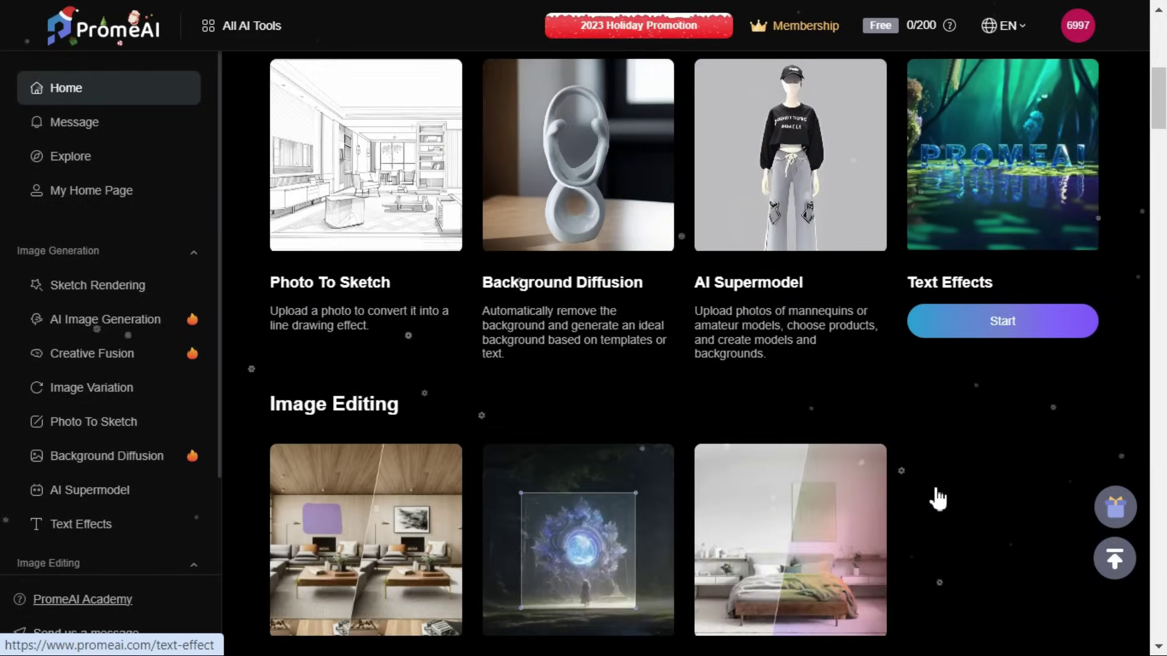
pyautogui.scroll(-1, 938, 498)
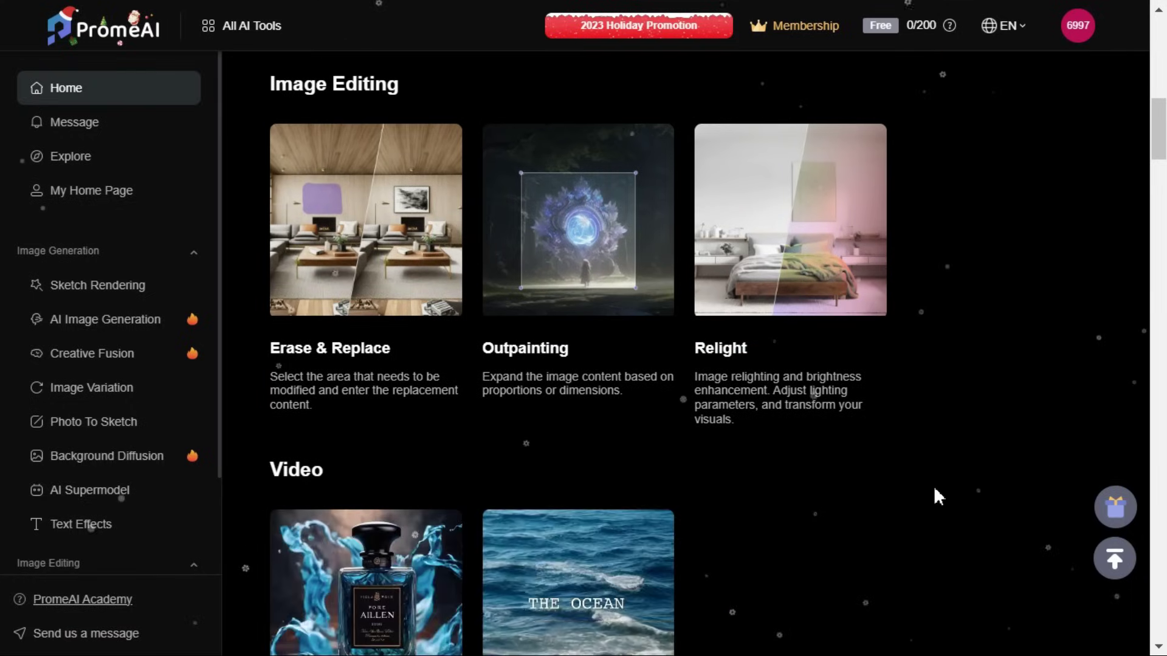
pyautogui.scroll(-2, 768, 417)
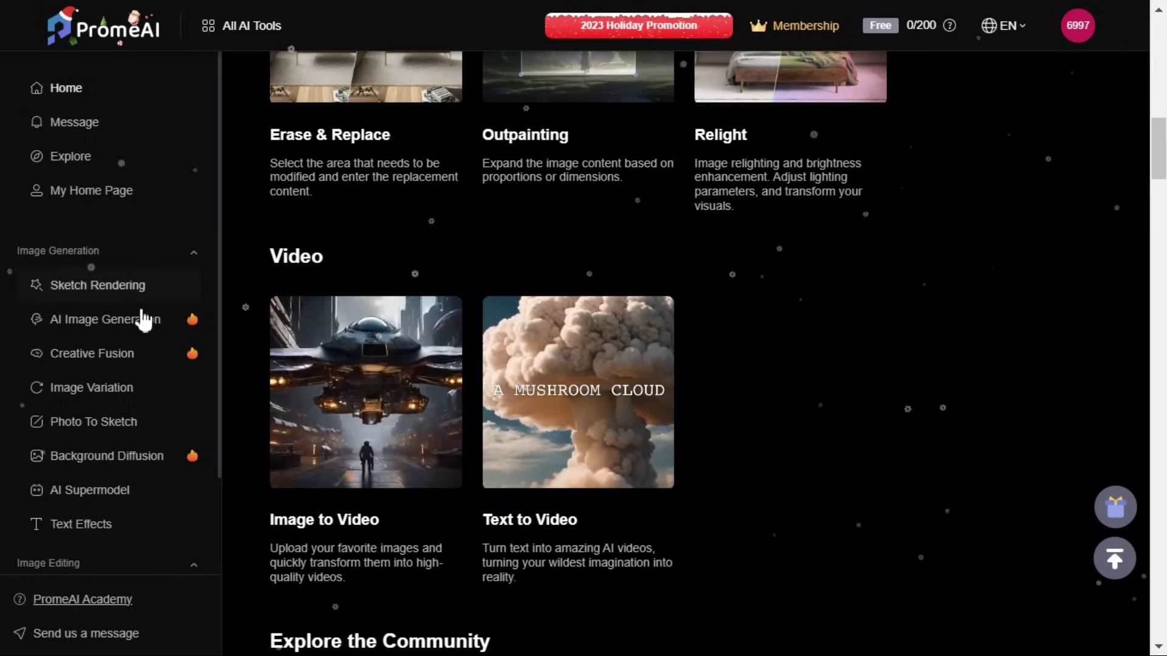
pyautogui.scroll(-2, 142, 319)
pyautogui.scroll(-1, 138, 320)
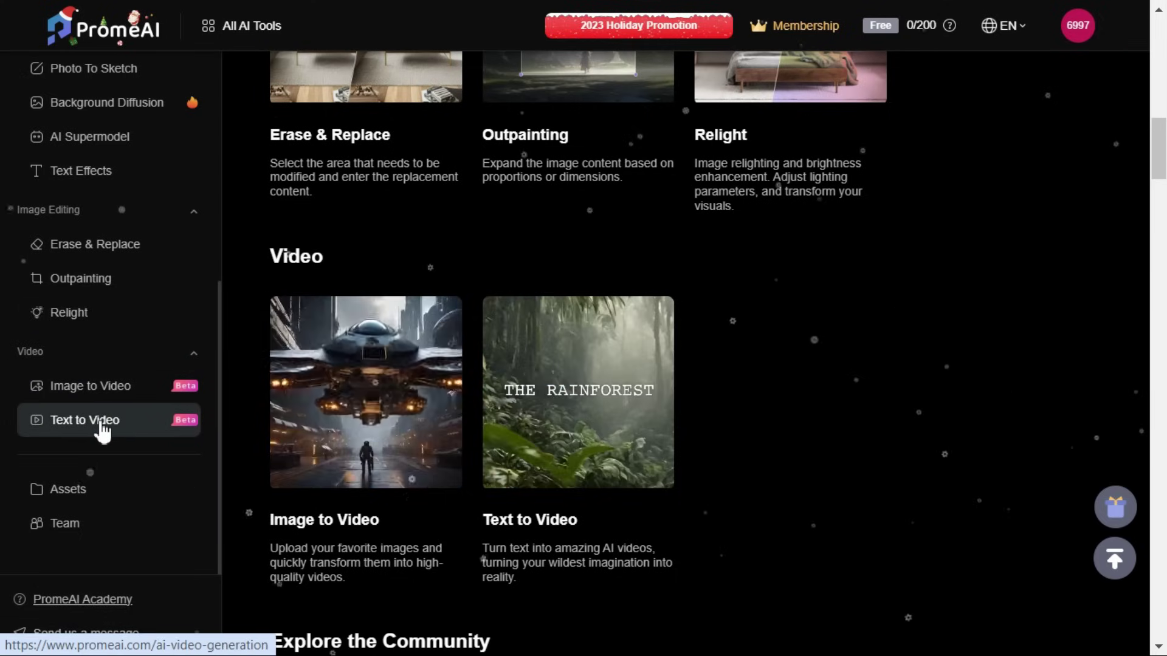
# Open Text to Video and preview the grapes, long-dress girl and sunset woman example videos.
pyautogui.click(85, 420)
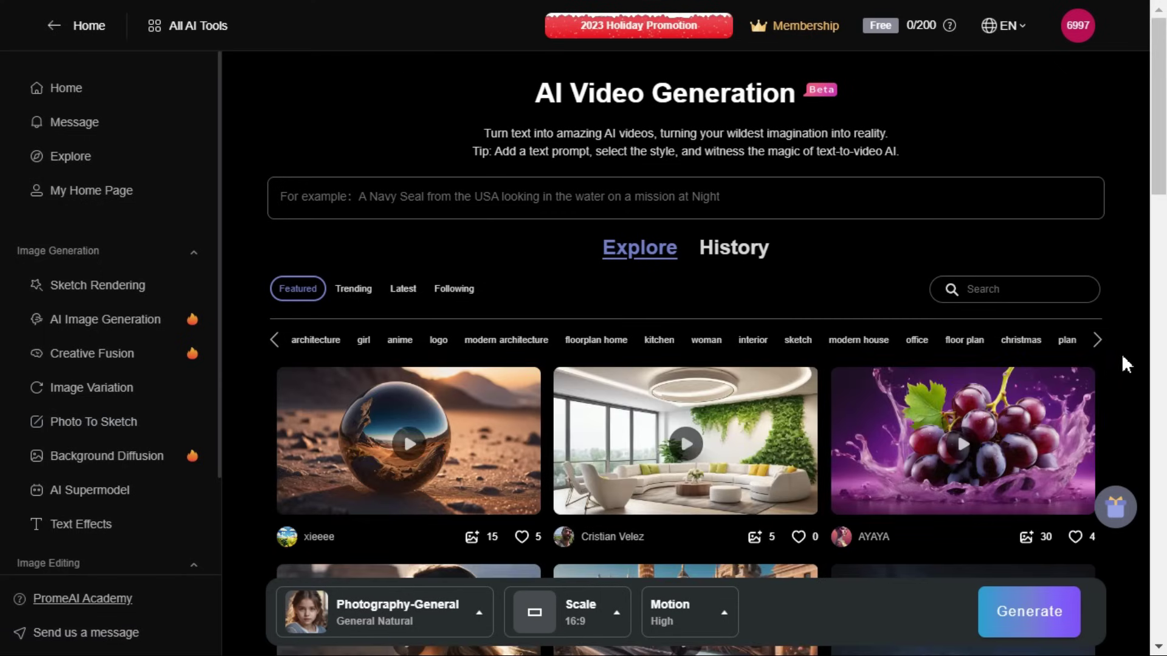
pyautogui.scroll(-1, 1123, 363)
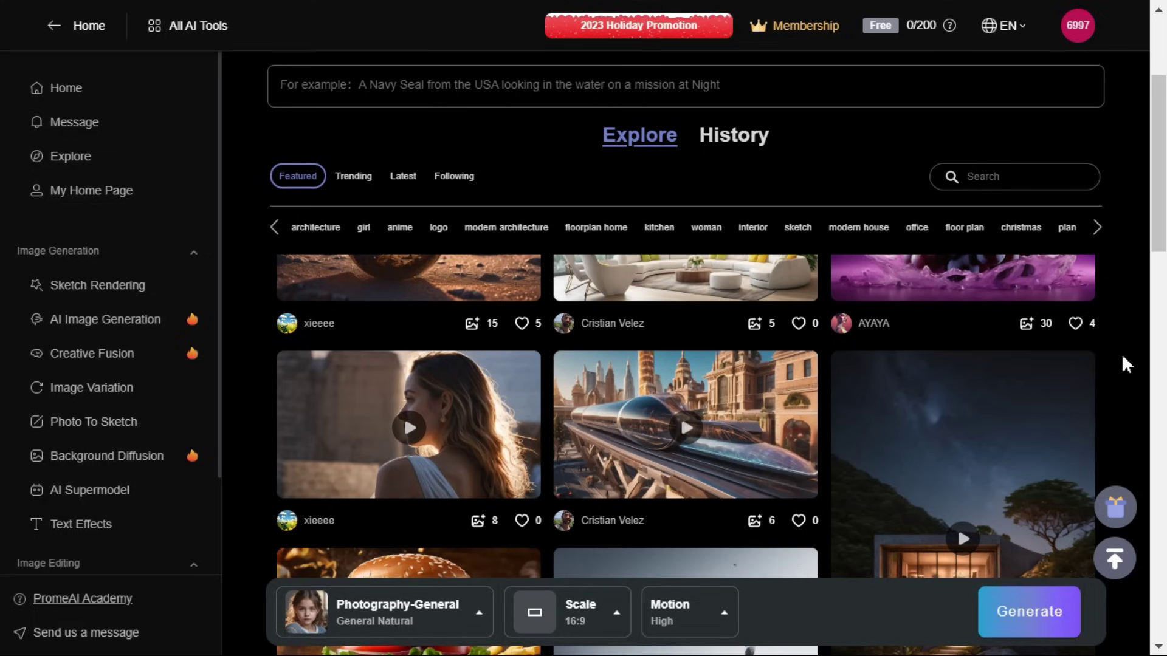
pyautogui.scroll(1, 1121, 355)
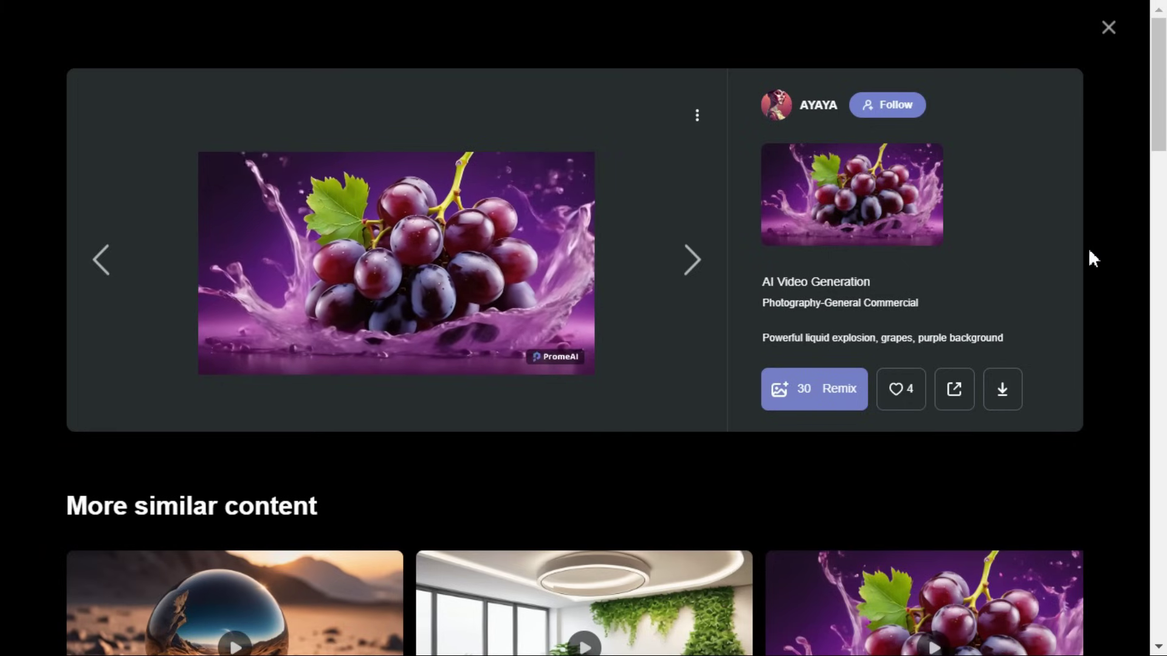
pyautogui.click(1109, 33)
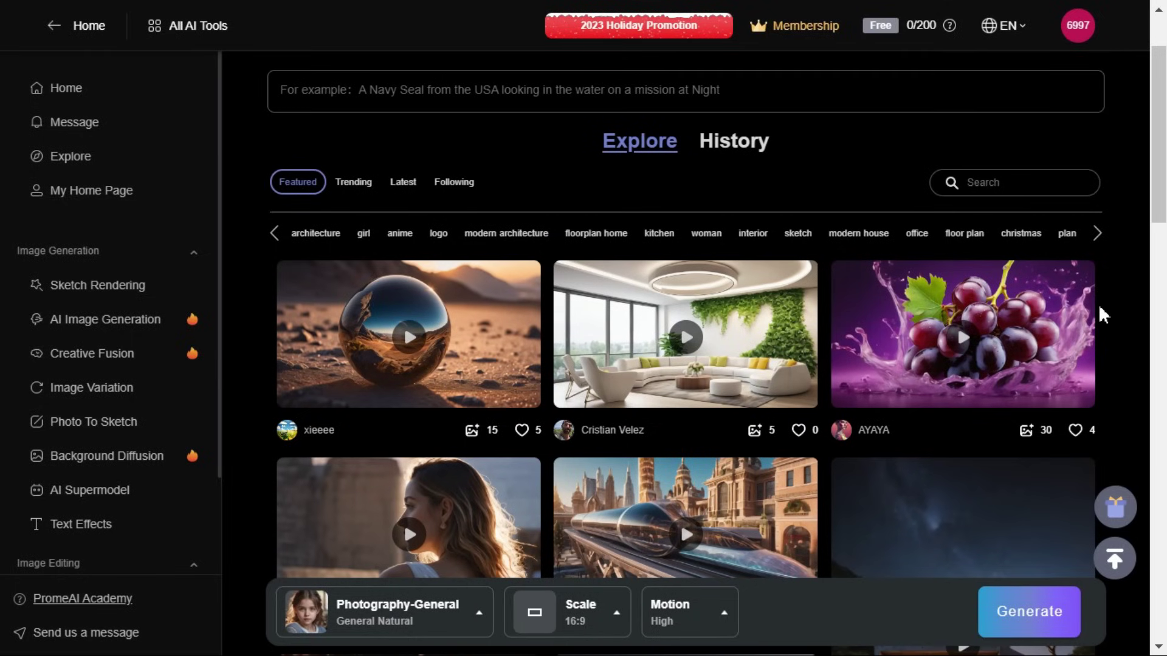
pyautogui.scroll(-1, 1100, 309)
pyautogui.scroll(-1, 1100, 308)
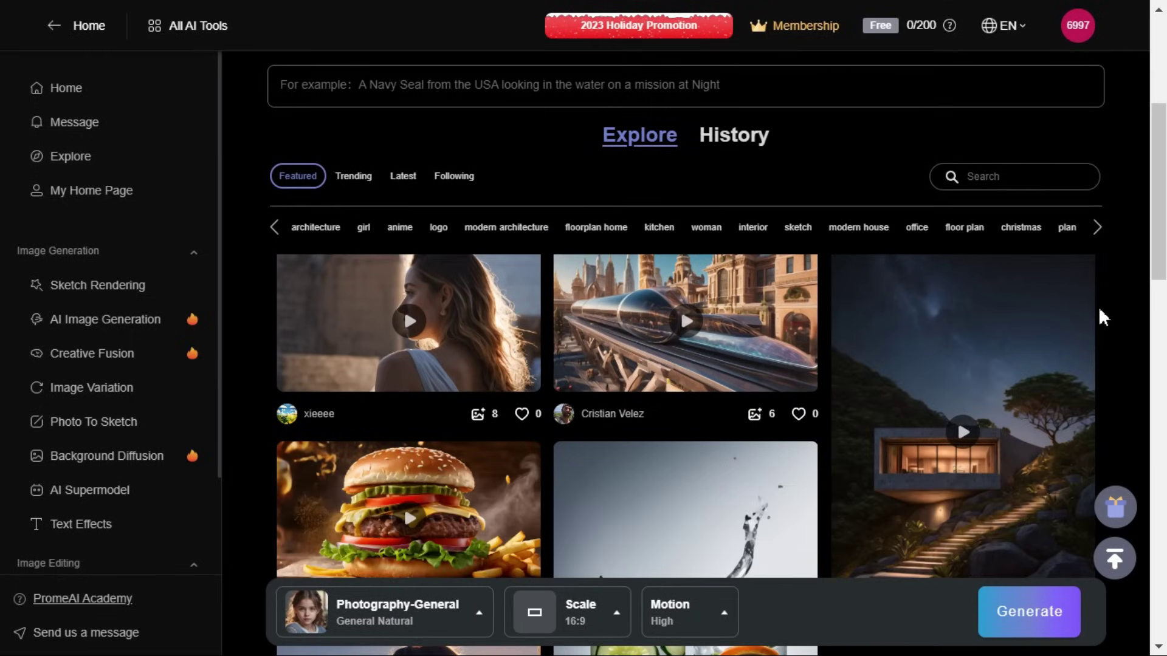
pyautogui.click(412, 336)
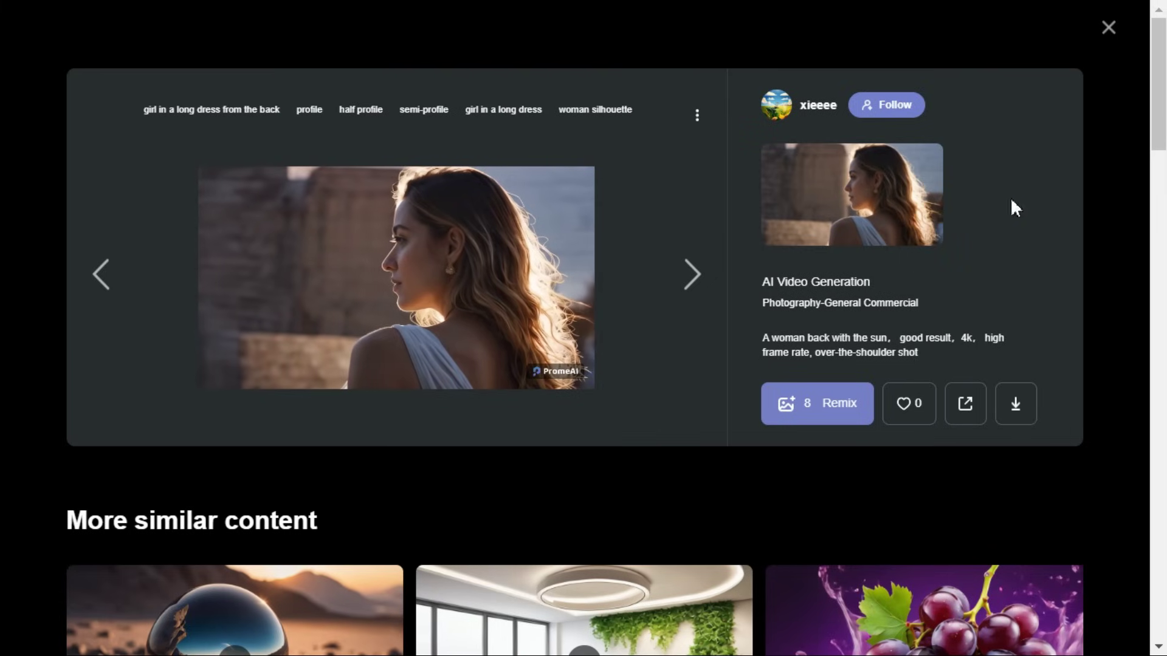
pyautogui.click(1108, 34)
pyautogui.scroll(-2, 1034, 359)
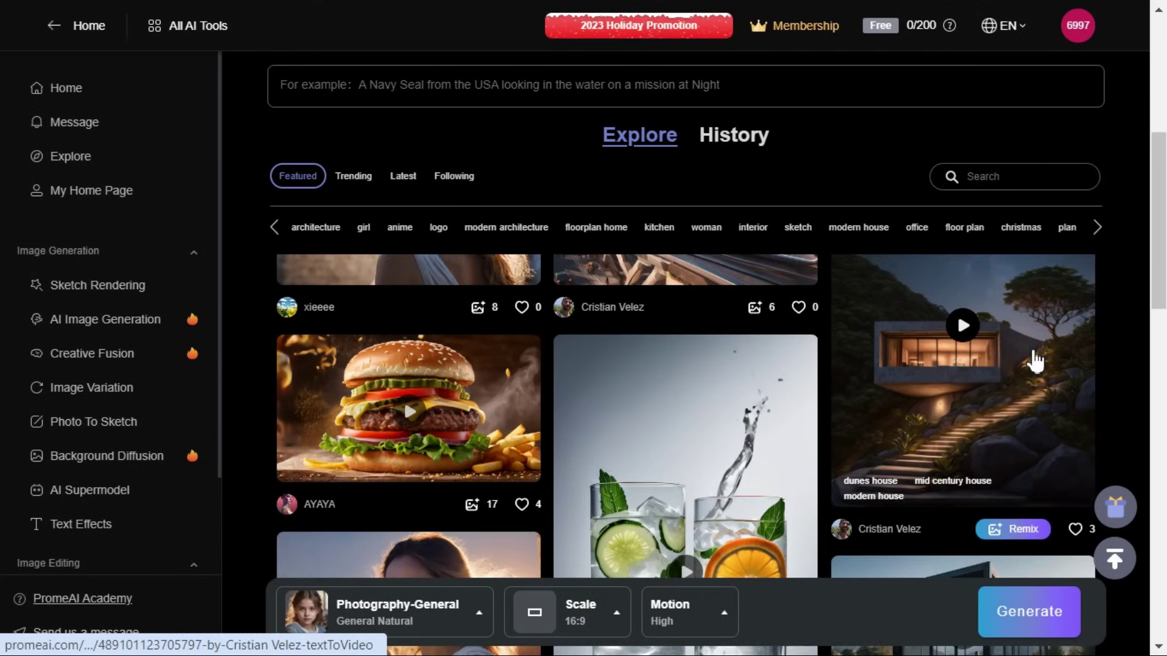
pyautogui.scroll(-1, 1037, 361)
pyautogui.scroll(-1, 1035, 361)
pyautogui.click(413, 396)
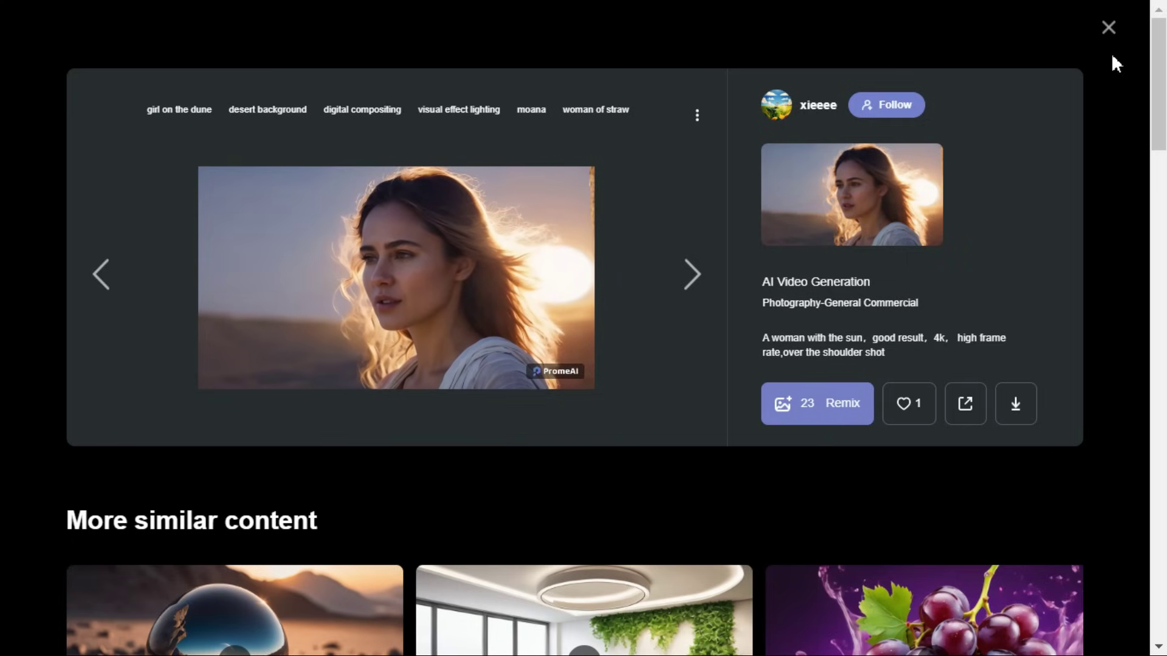
pyautogui.click(1109, 29)
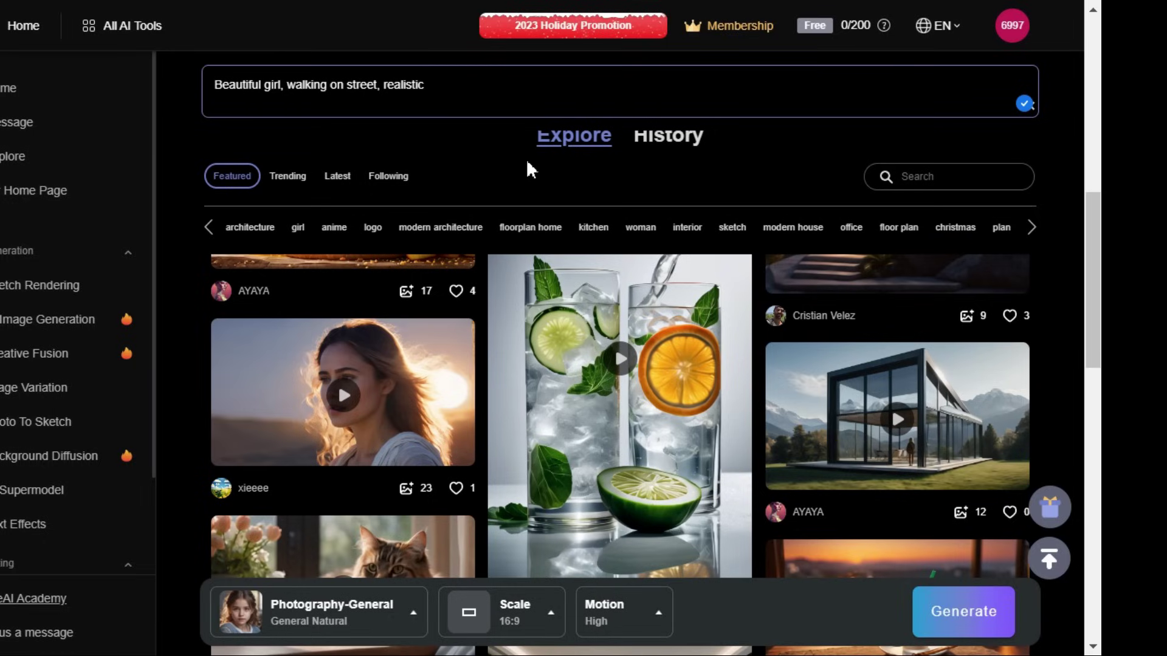
# Browse the Conceptual Art, Illustration and Photography style presets, ending on the Art category.
pyautogui.click(406, 629)
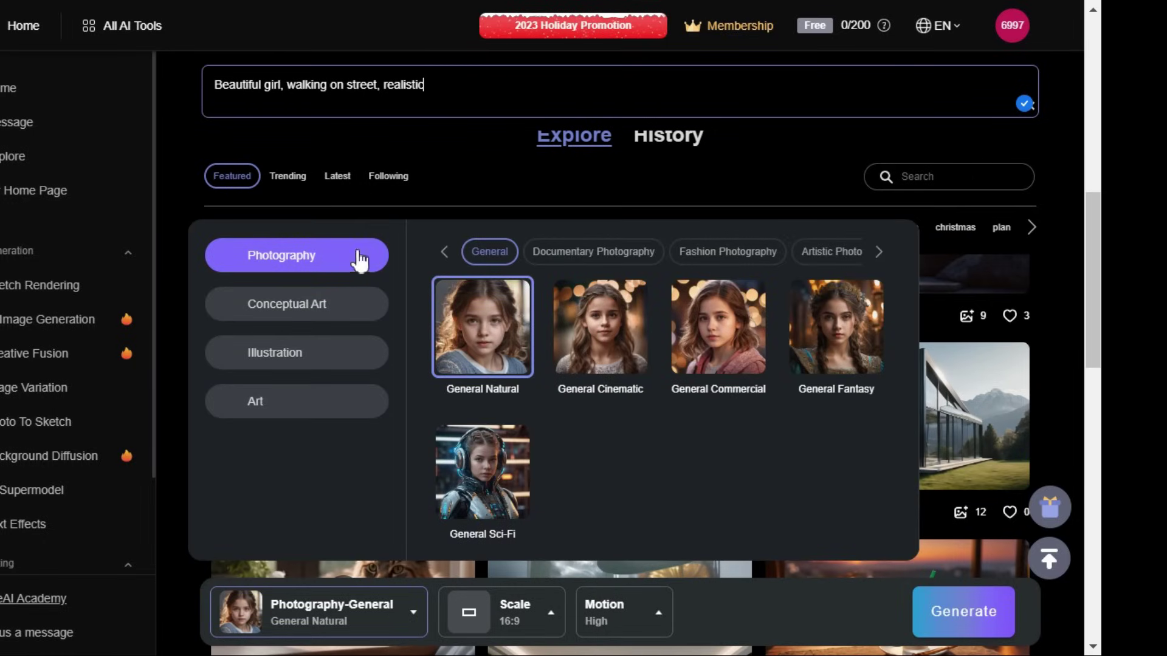
pyautogui.click(288, 307)
pyautogui.click(284, 357)
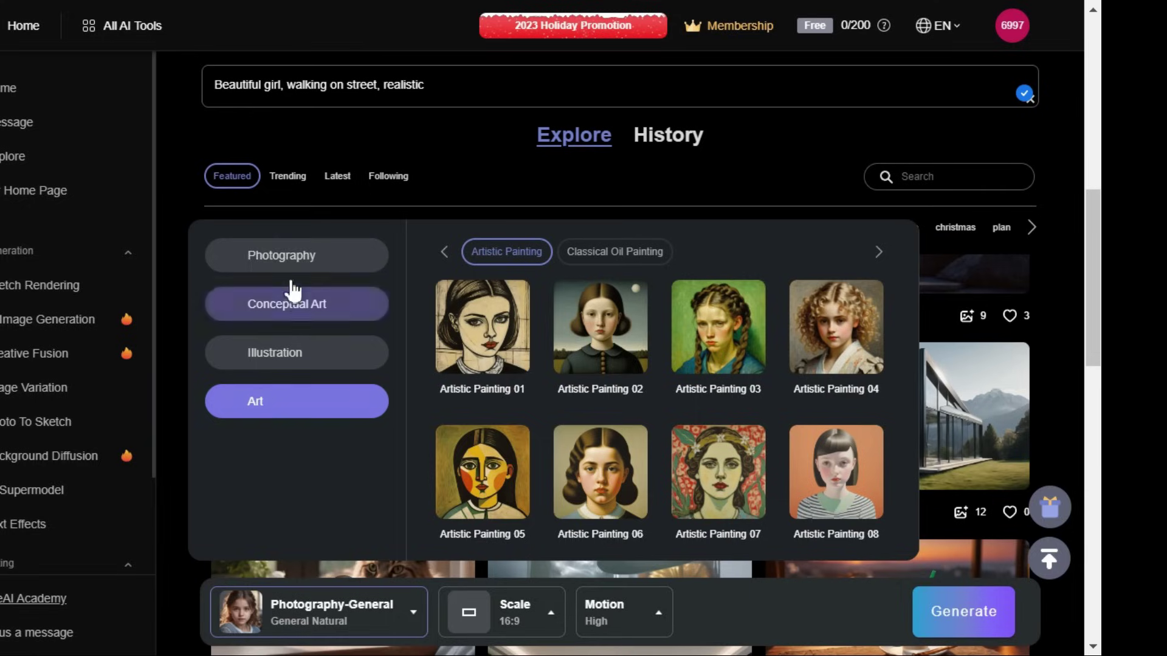
pyautogui.click(298, 264)
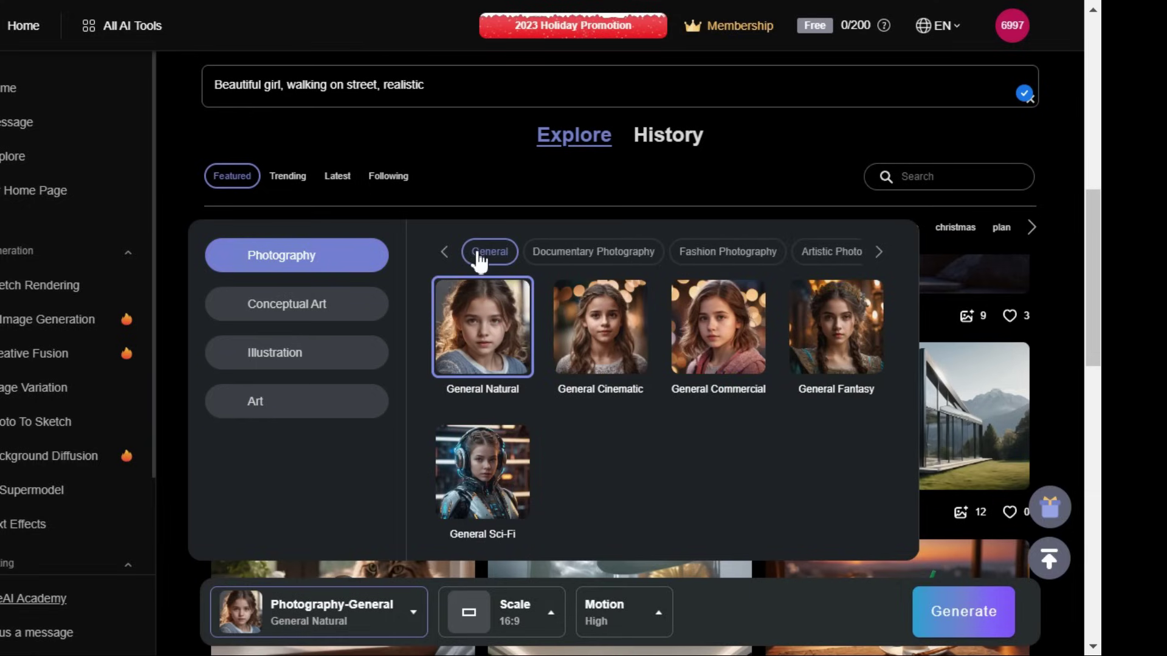
pyautogui.click(541, 258)
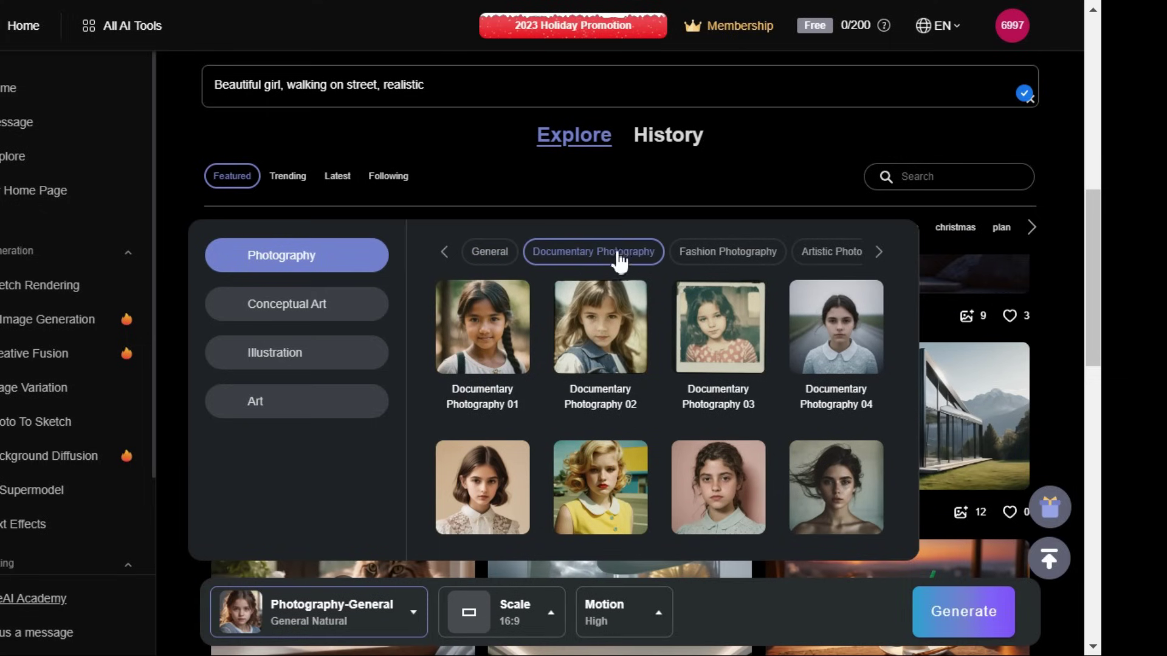
pyautogui.click(714, 262)
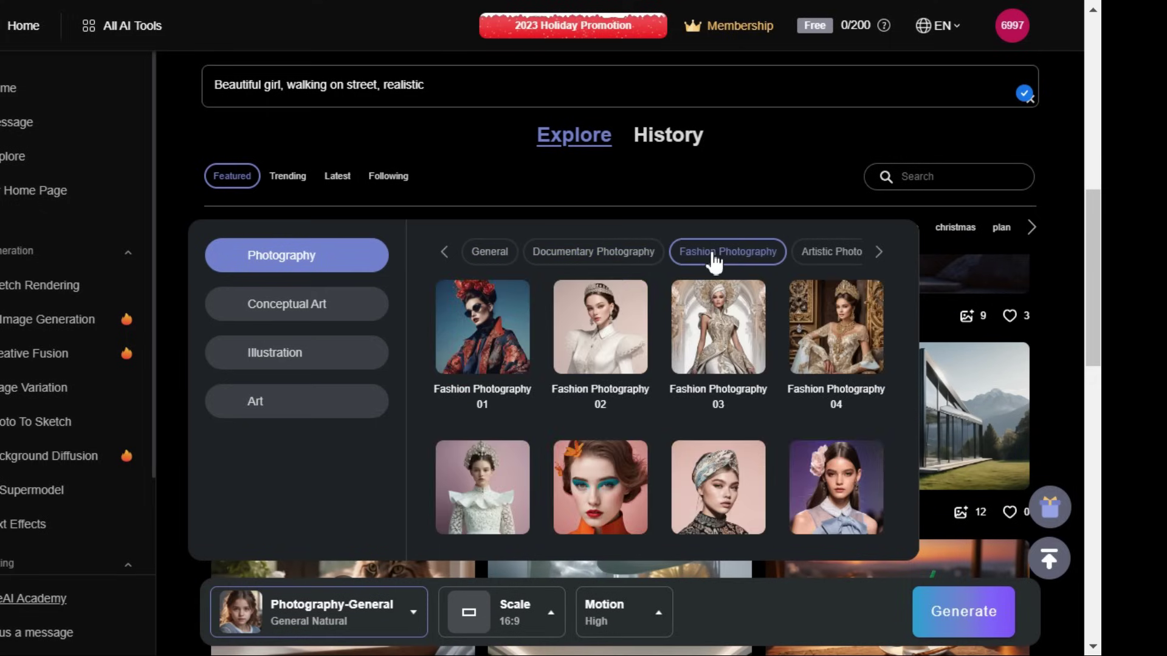
pyautogui.click(823, 262)
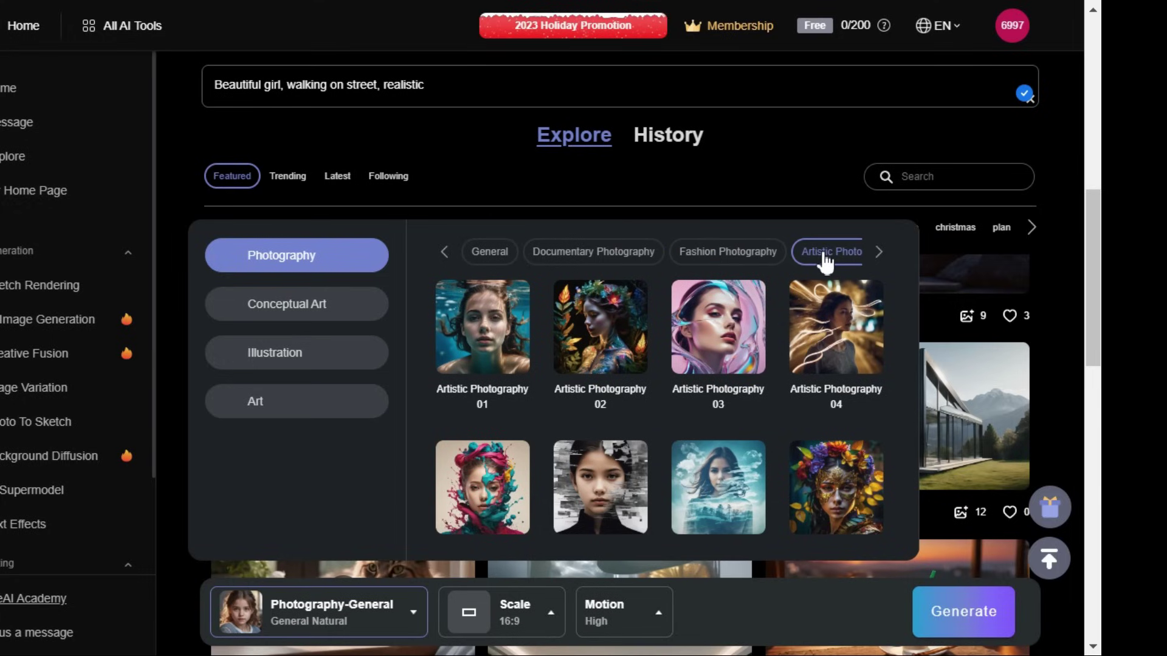
pyautogui.click(335, 315)
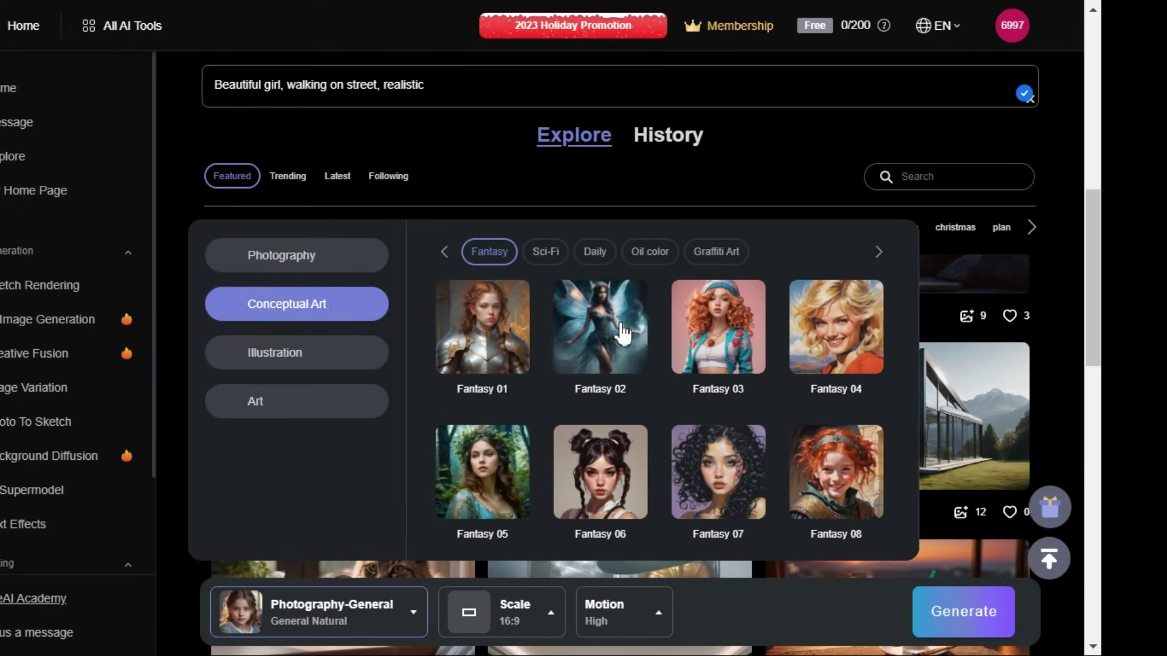
pyautogui.scroll(-3, 621, 335)
pyautogui.click(313, 361)
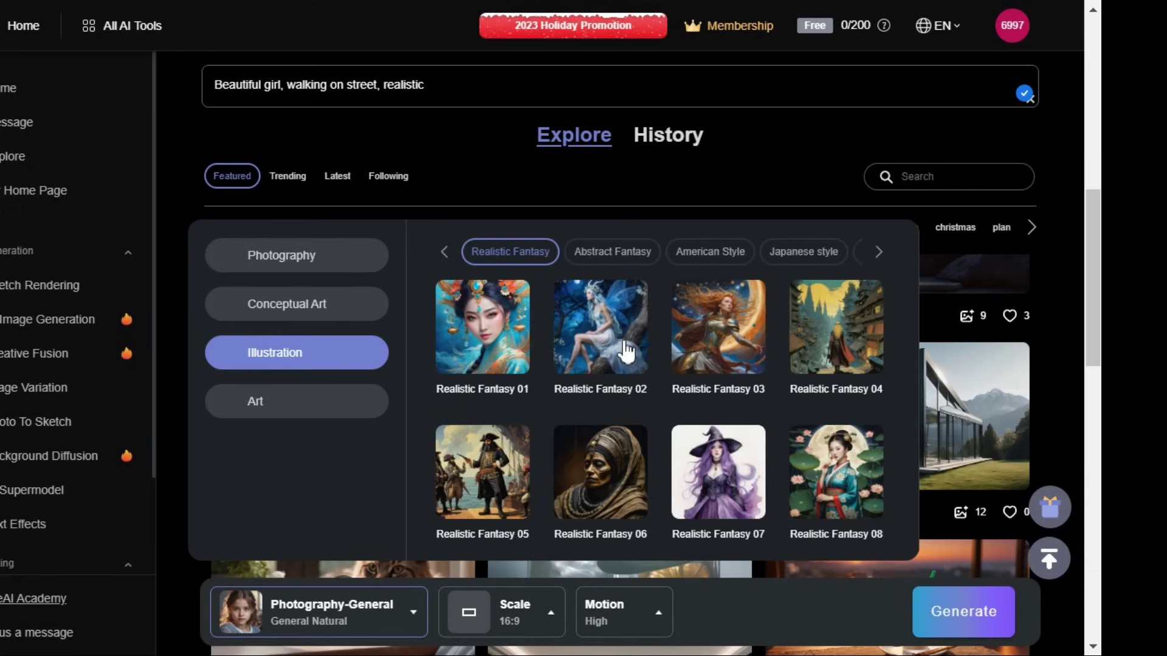
pyautogui.scroll(-2, 638, 346)
pyautogui.scroll(-2, 708, 334)
pyautogui.scroll(-2, 709, 338)
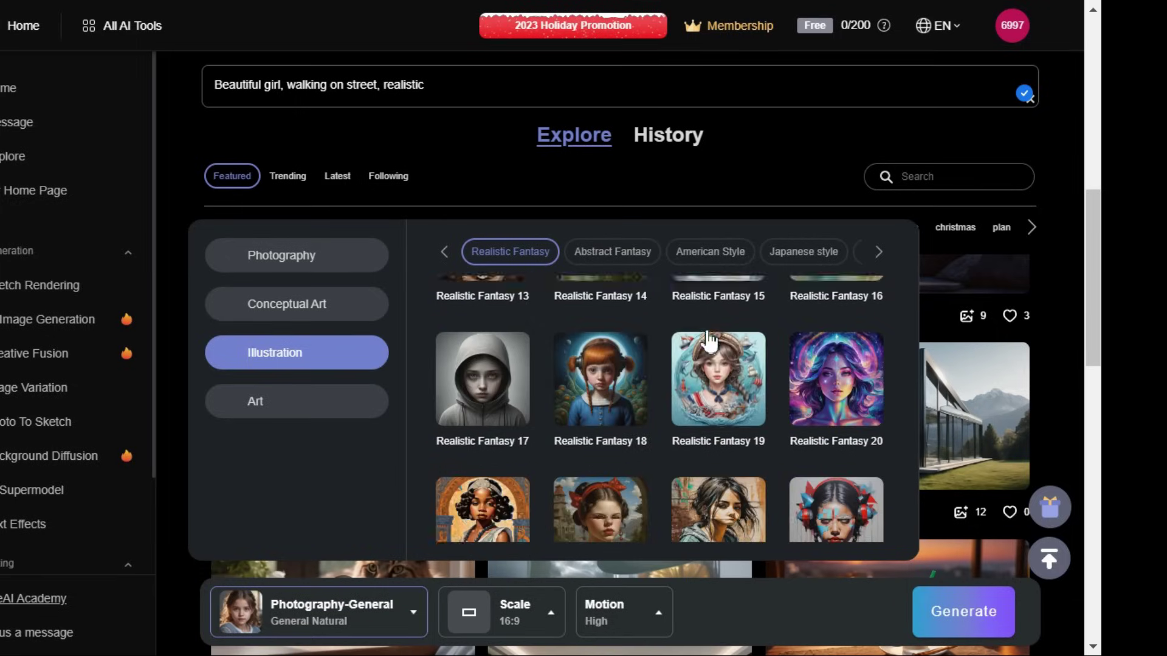
pyautogui.scroll(-2, 708, 337)
pyautogui.scroll(-2, 639, 365)
pyautogui.click(282, 412)
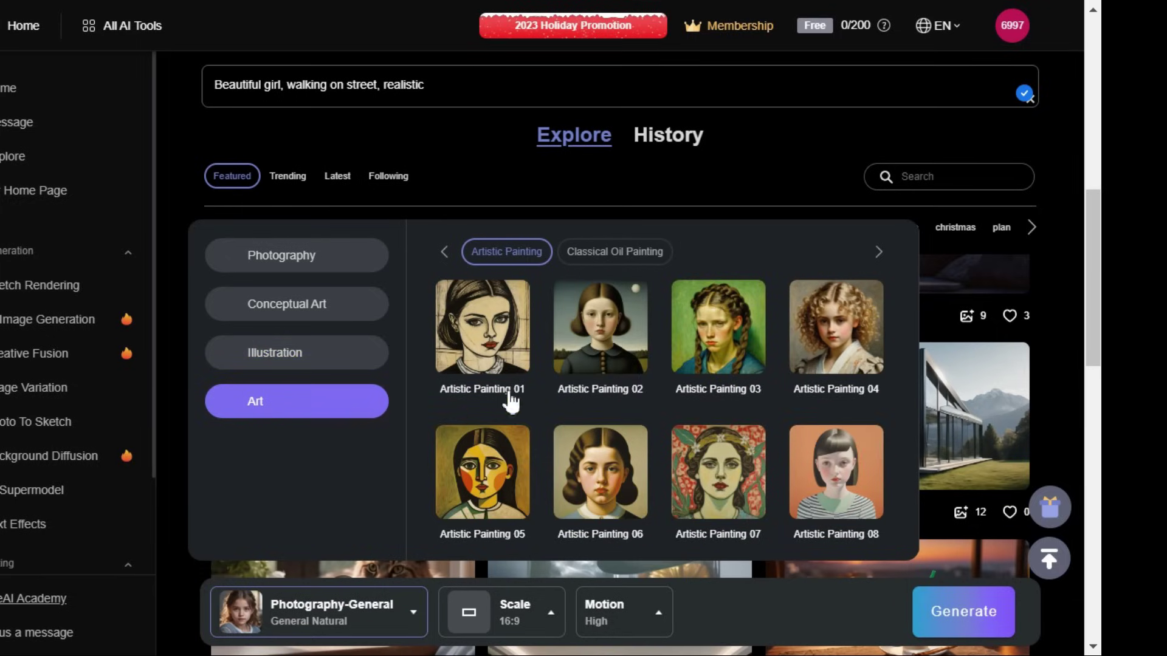
pyautogui.scroll(-5, 511, 401)
pyautogui.scroll(-1, 620, 395)
pyautogui.scroll(-1, 462, 449)
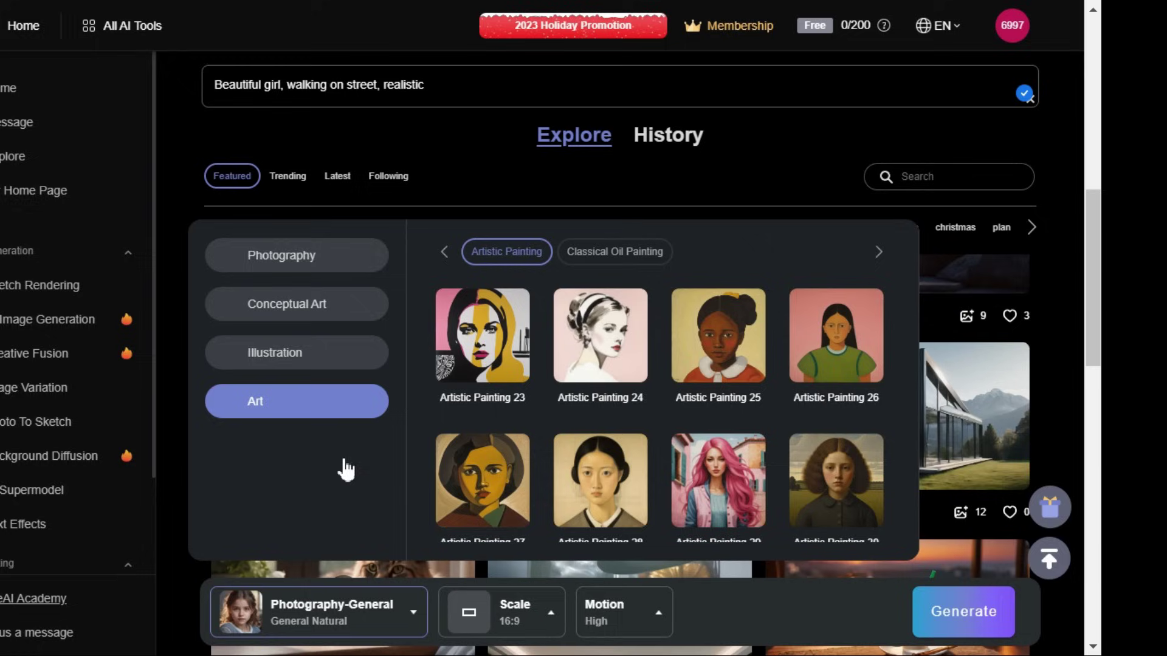
# Pick the Photography General Commercial style, keeping 16:9 scale and High motion.
pyautogui.click(293, 264)
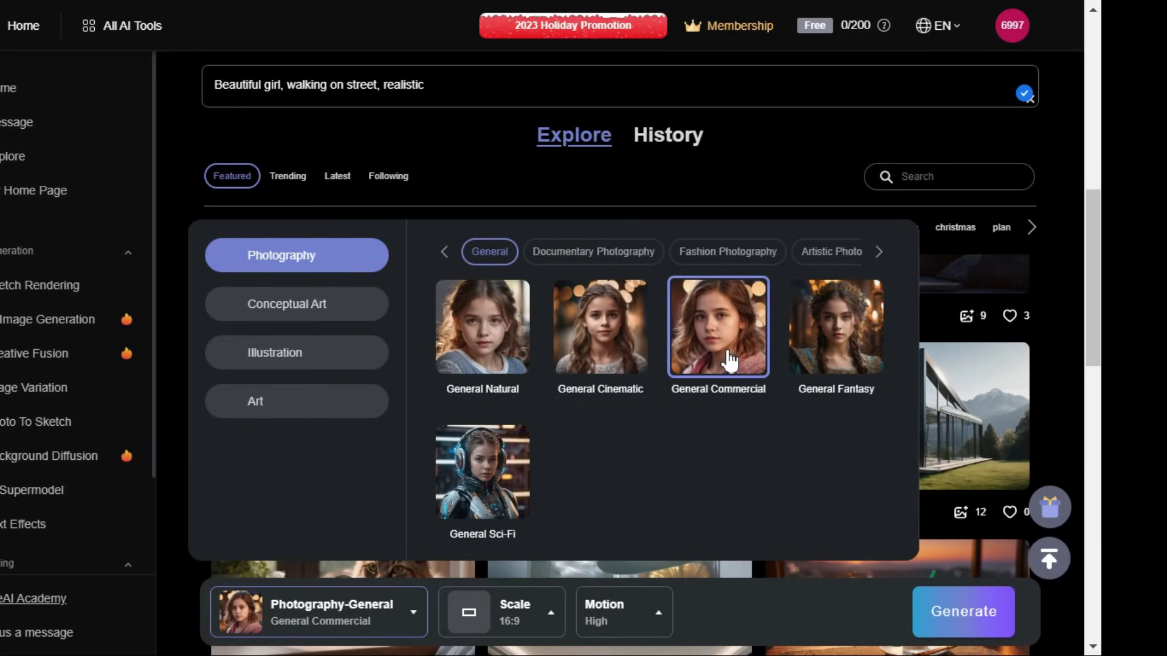
pyautogui.click(539, 625)
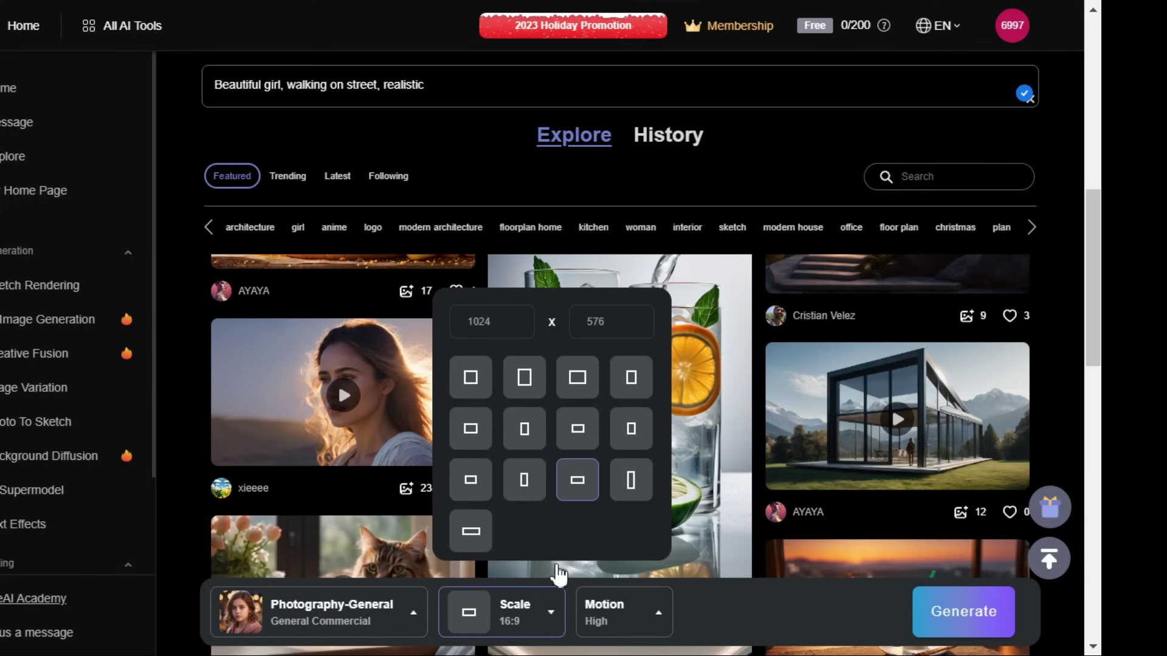
pyautogui.click(624, 628)
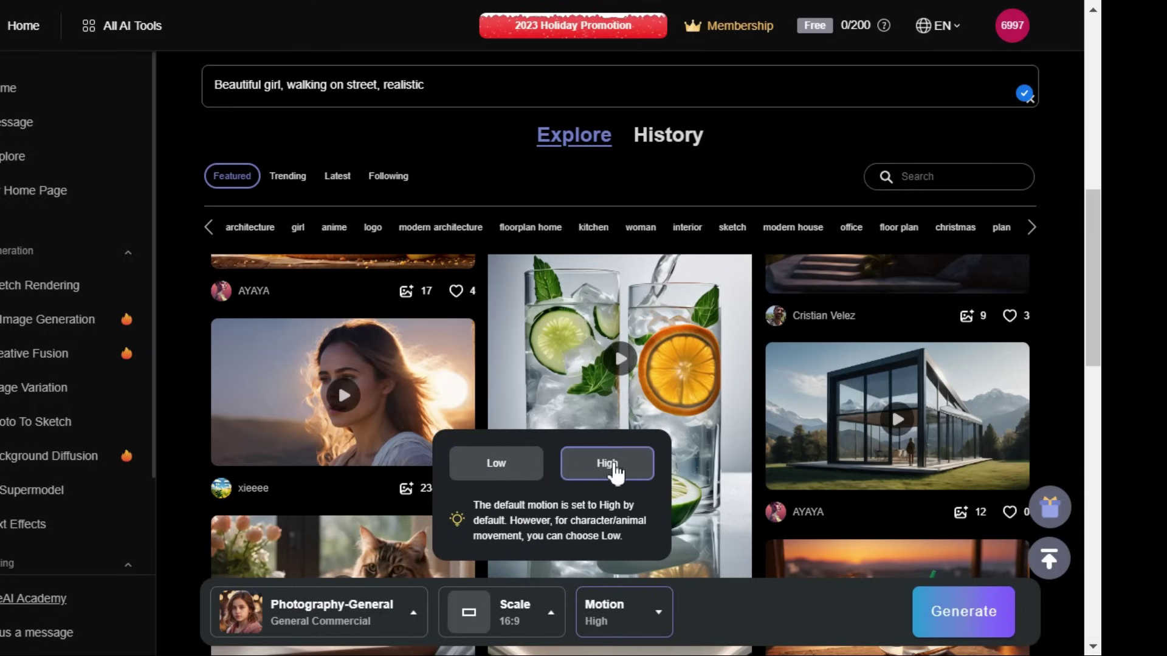
pyautogui.click(703, 618)
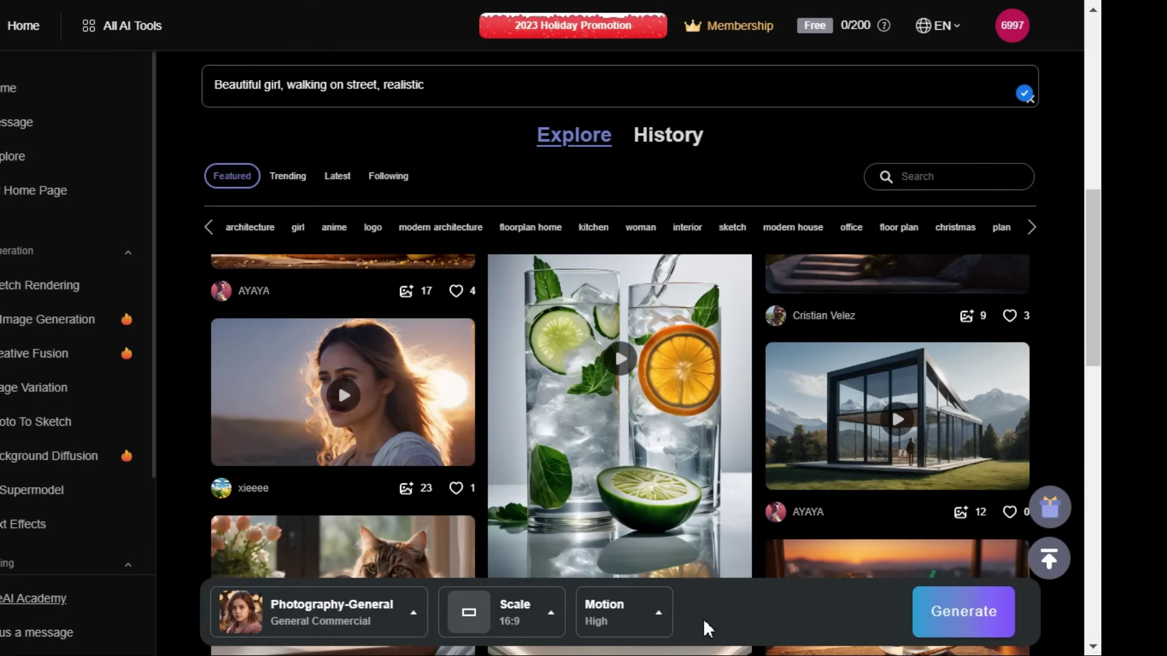
# Generate the street-walking girl video, play it from History, then show Conceptual Art styles.
pyautogui.click(969, 620)
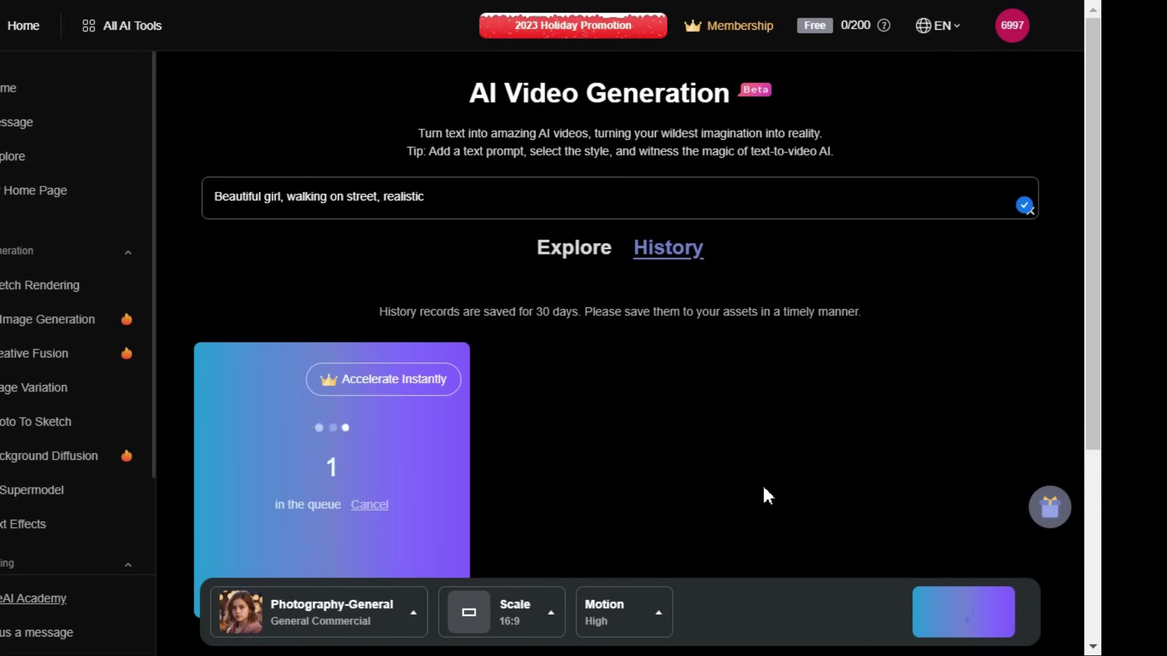
pyautogui.scroll(-1, 764, 495)
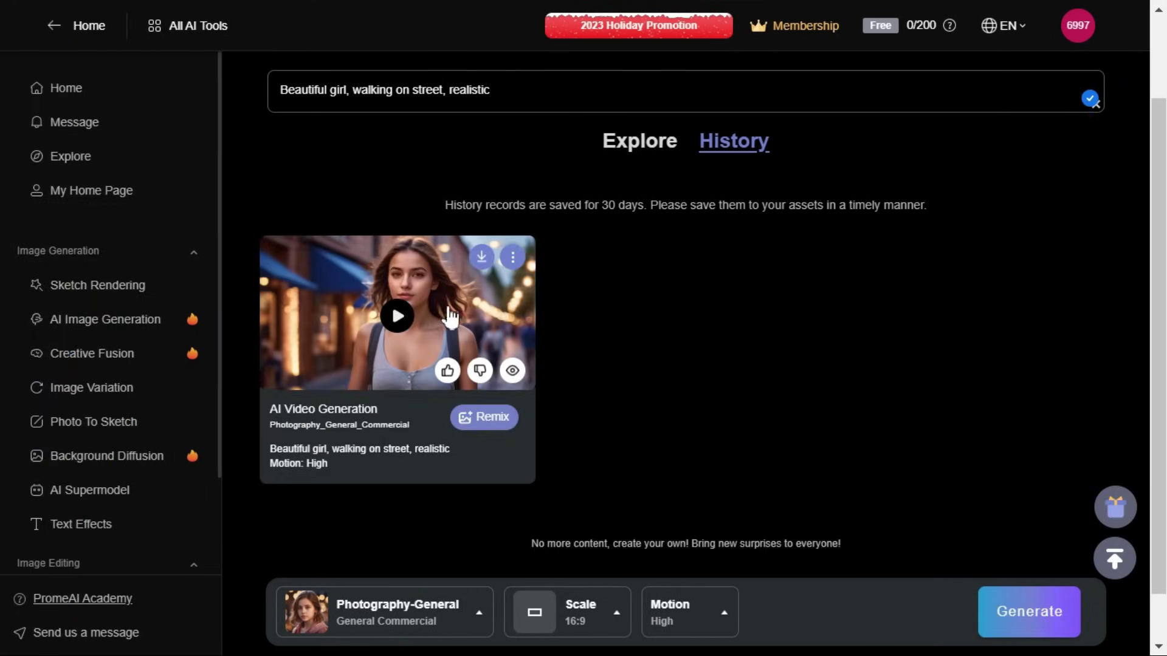
pyautogui.click(397, 319)
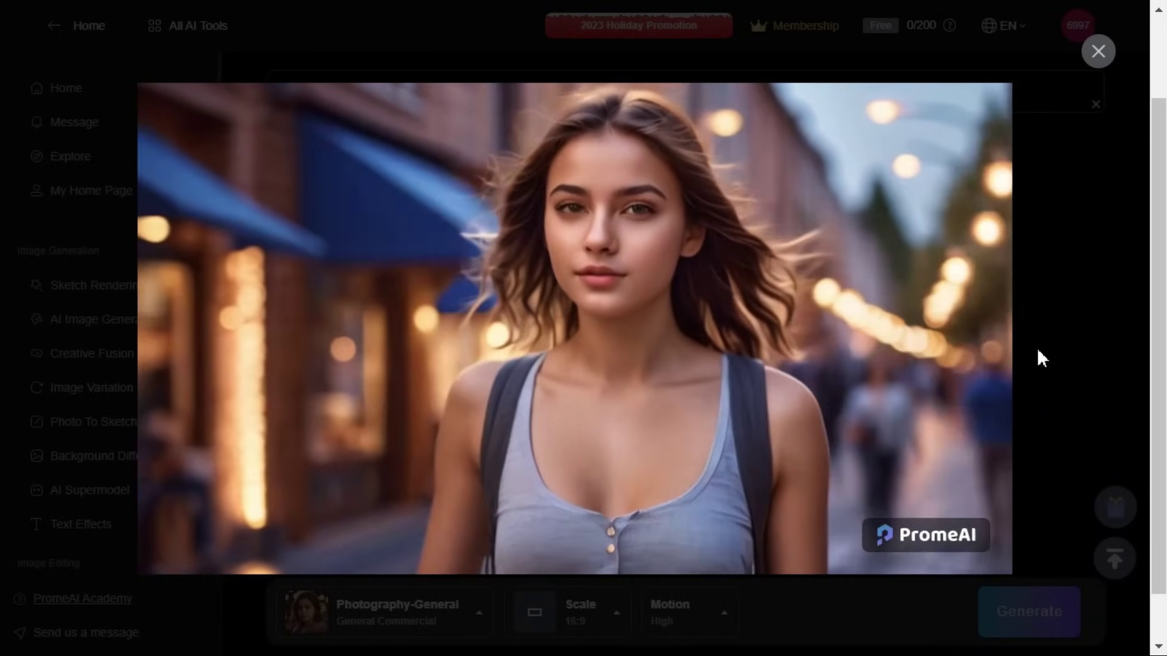
pyautogui.click(1093, 55)
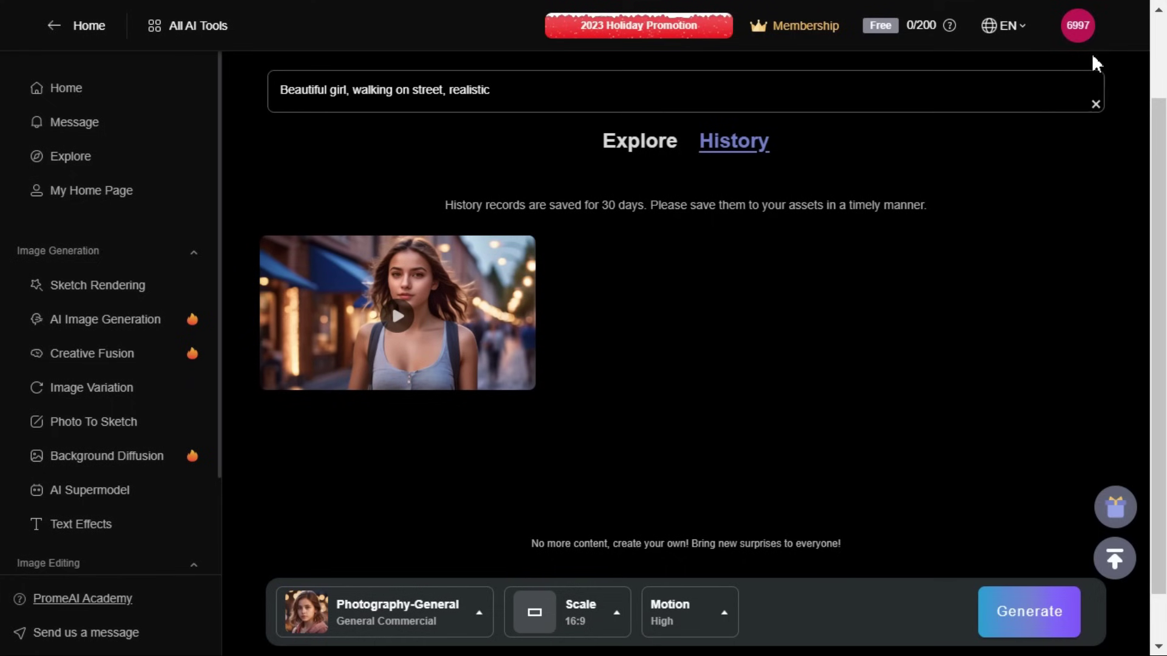
pyautogui.click(465, 620)
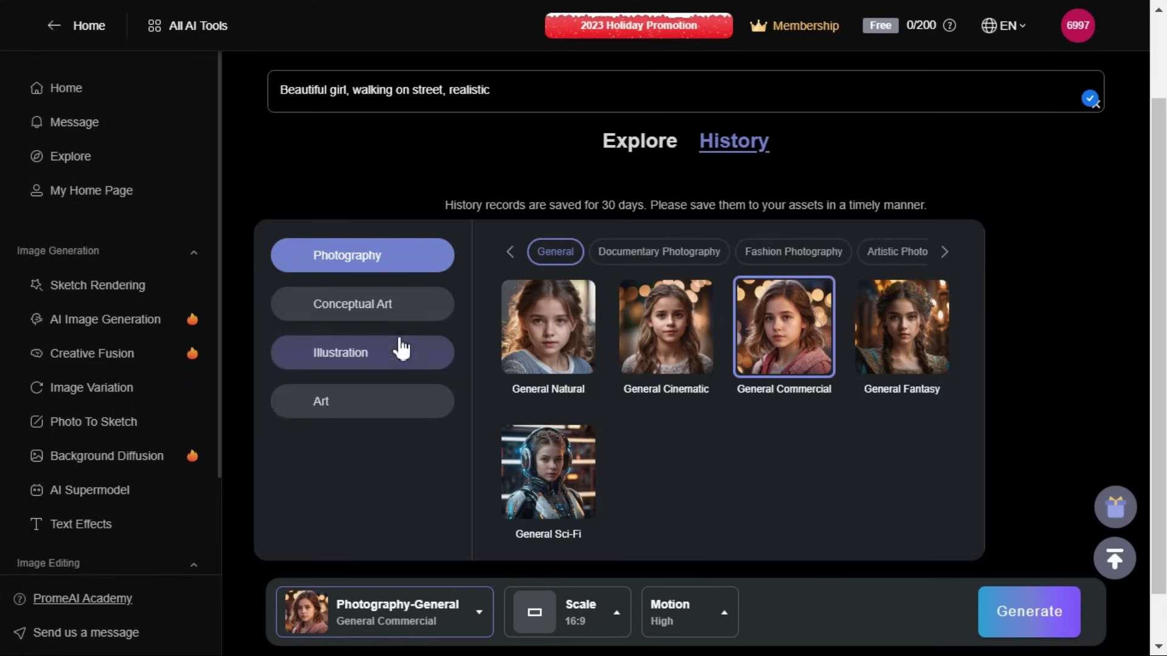
pyautogui.click(397, 310)
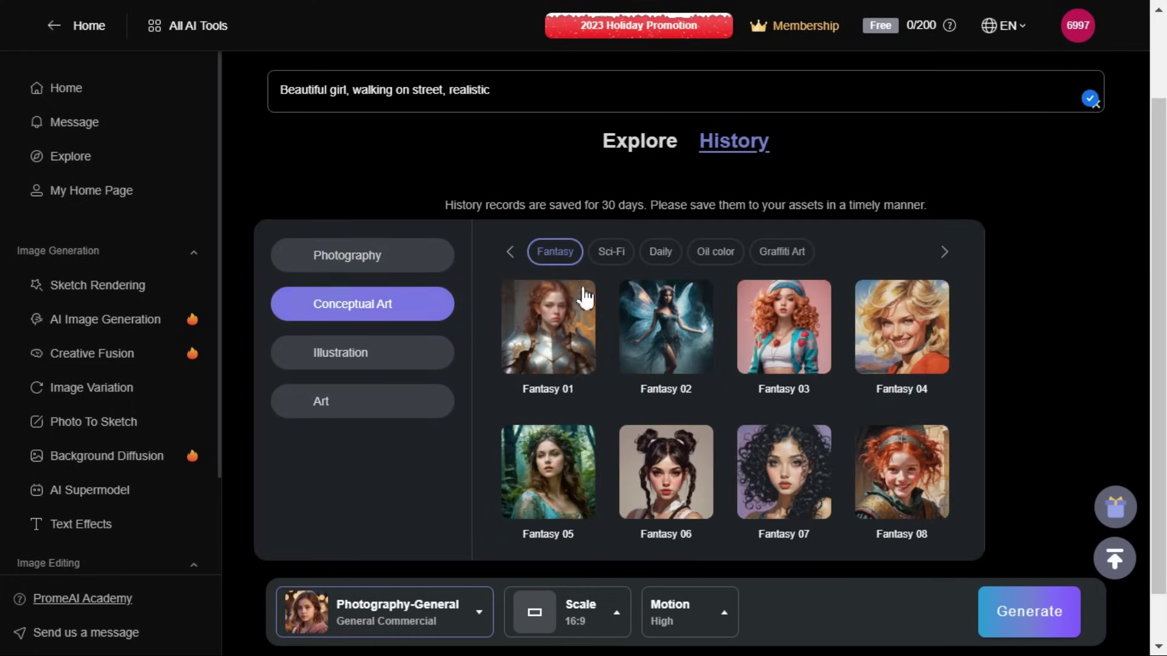
# Choose the Conceptual Art Daily 13 style, check scale and motion, and generate the video.
pyautogui.click(659, 251)
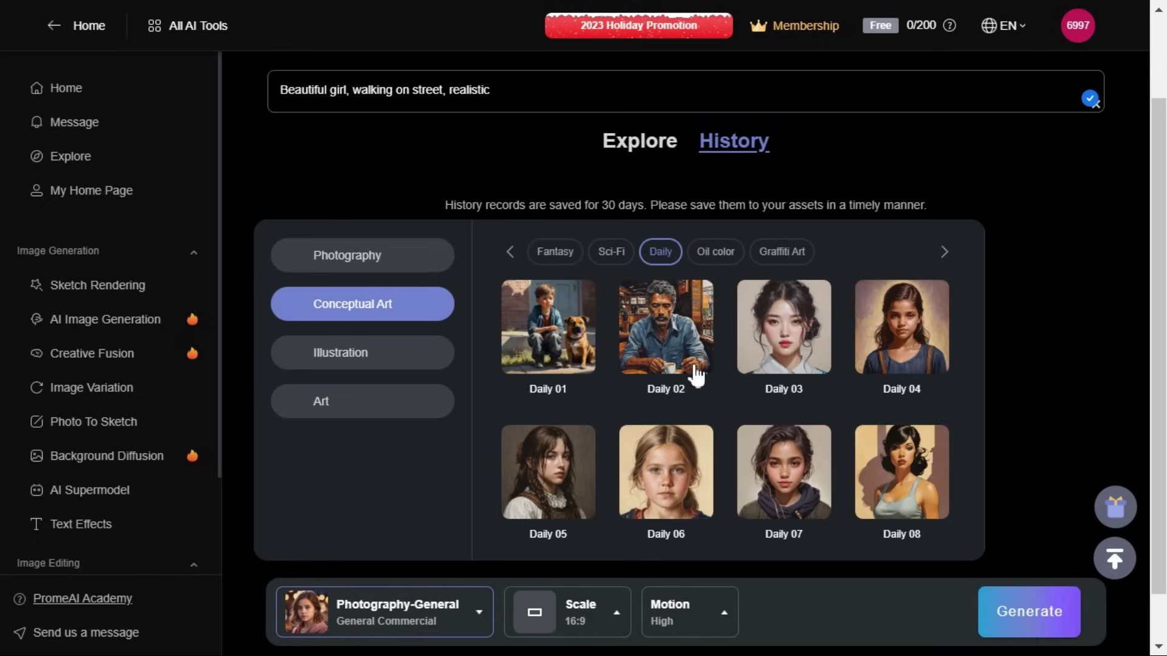
pyautogui.scroll(-3, 694, 376)
pyautogui.scroll(-2, 693, 376)
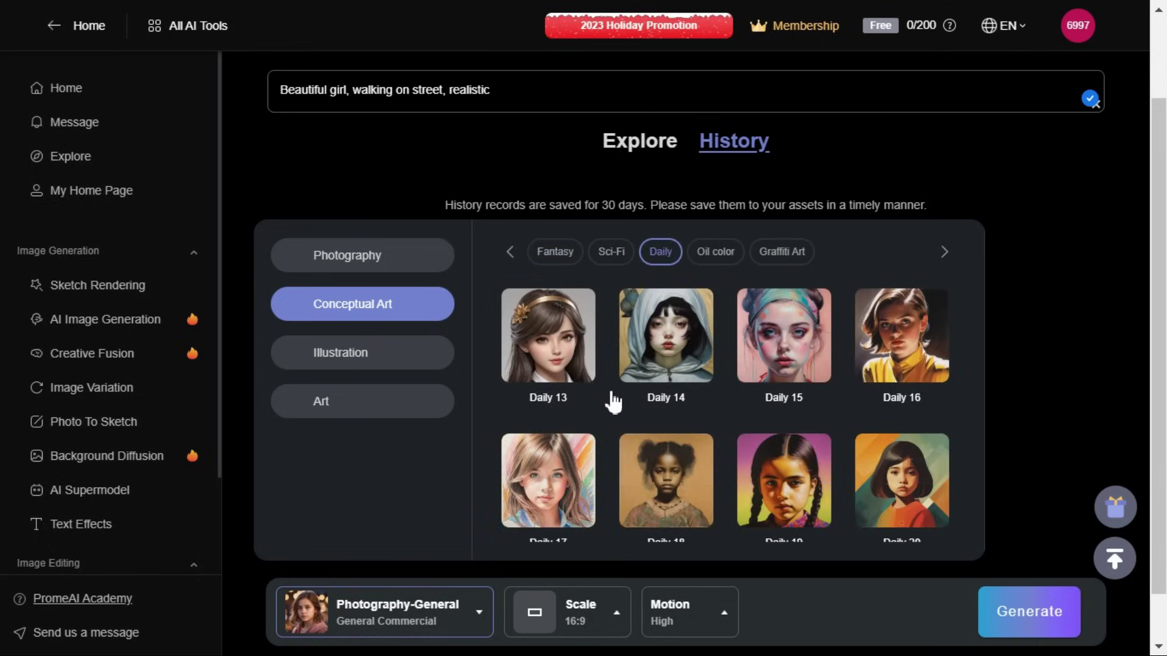
pyautogui.click(556, 345)
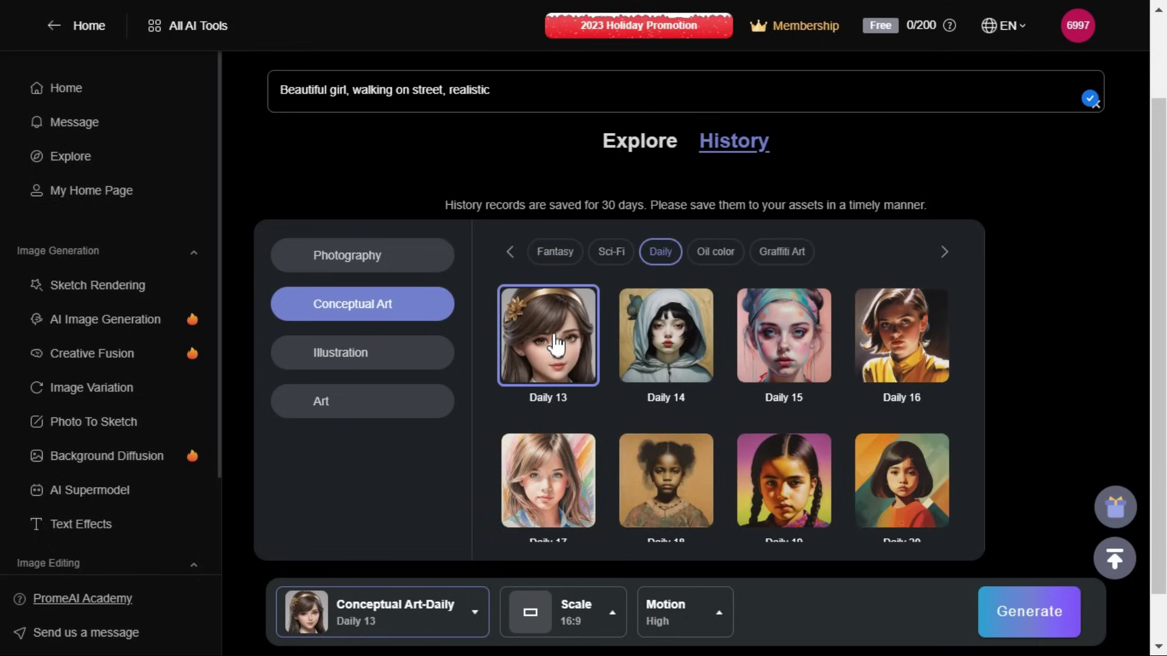
pyautogui.click(604, 623)
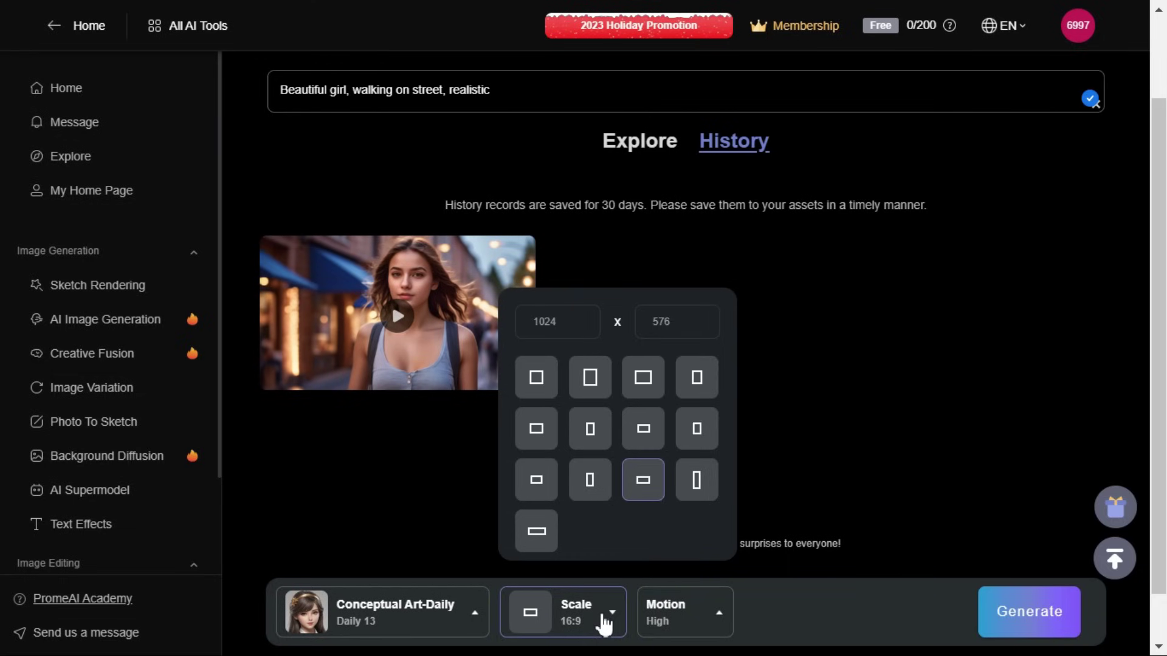
pyautogui.click(729, 627)
pyautogui.click(1029, 632)
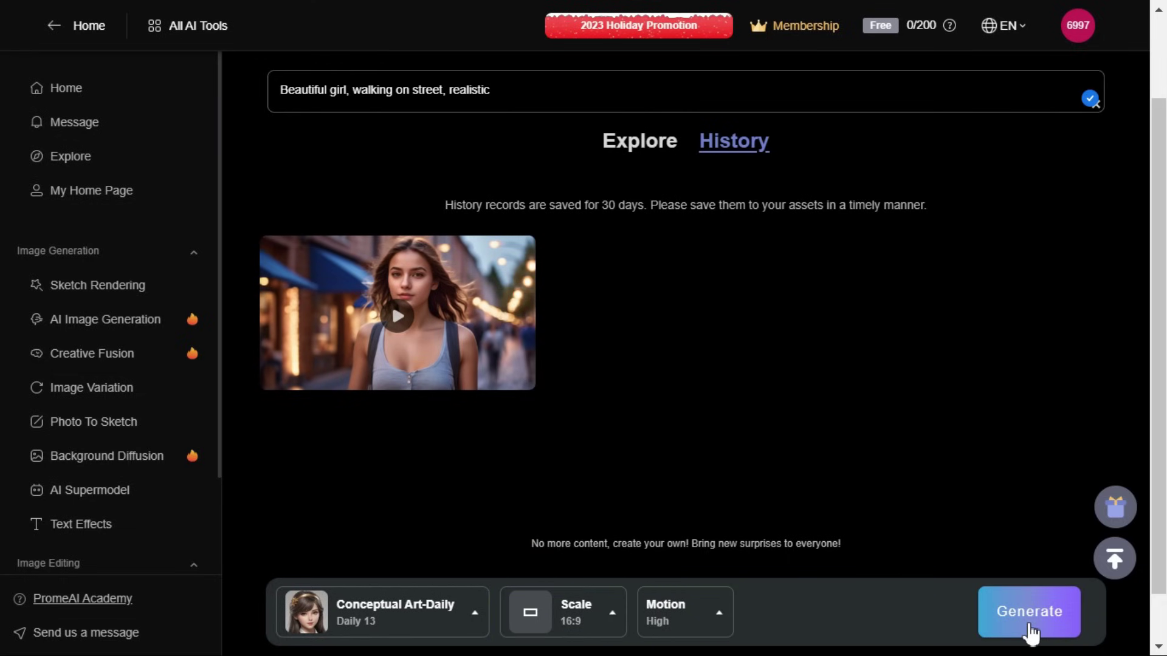
pyautogui.click(1028, 631)
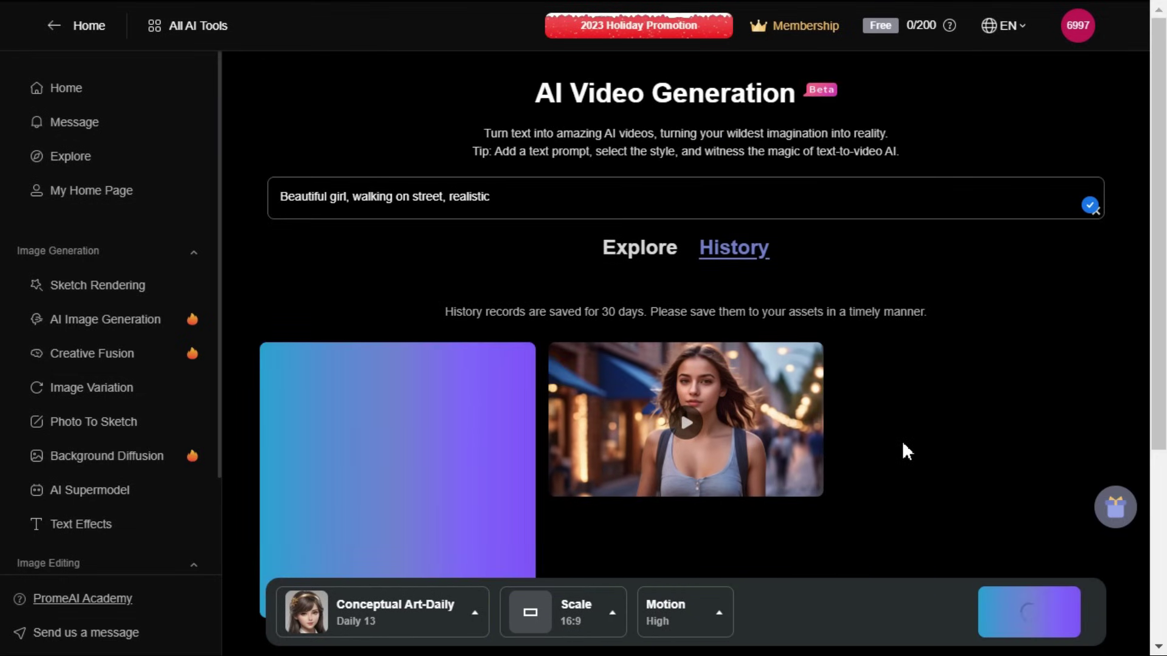
pyautogui.scroll(-2, 902, 451)
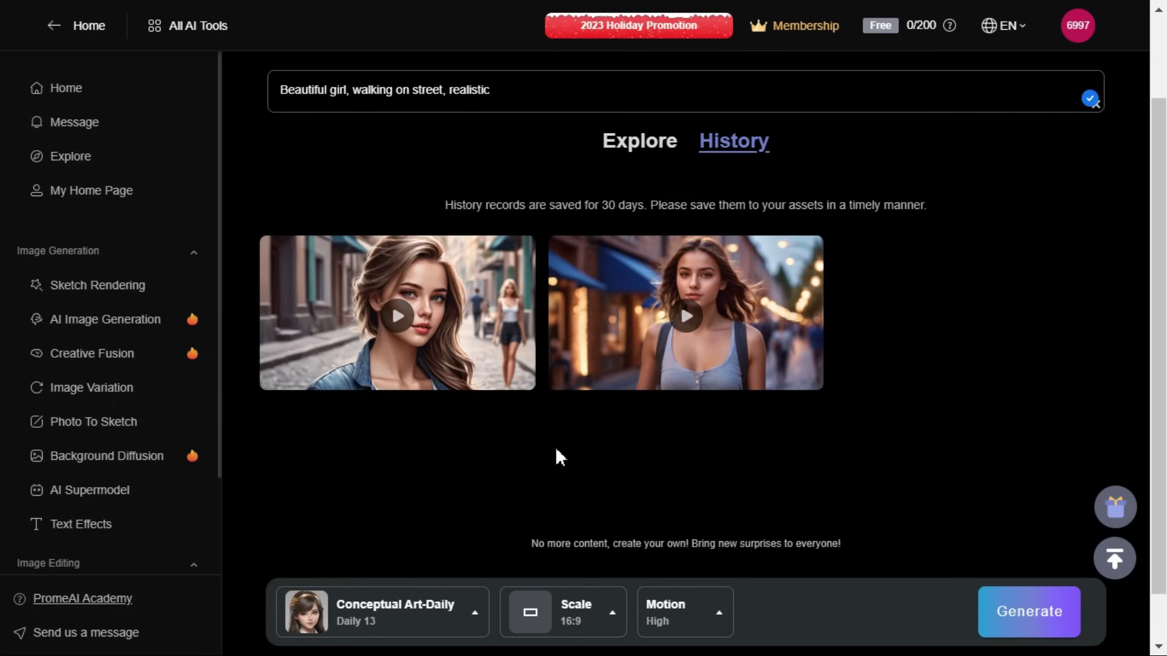
# Play the finished Daily 13 girl video from History.
pyautogui.click(396, 316)
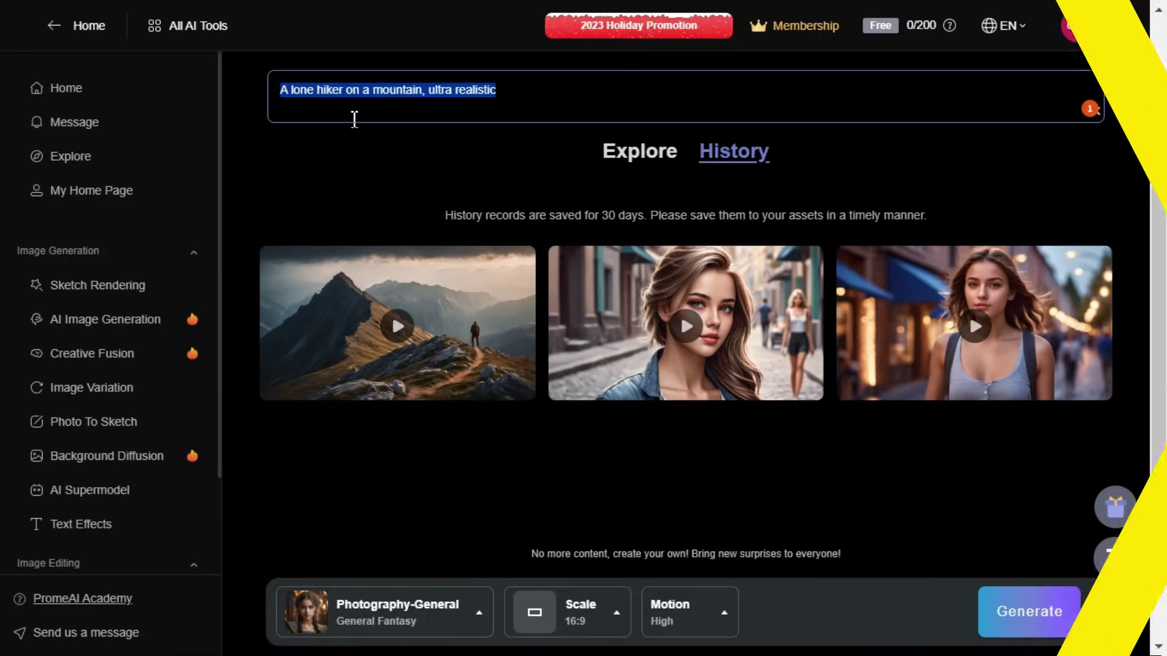
pyautogui.write('Powerful liquid explosion, grapes, purple background')
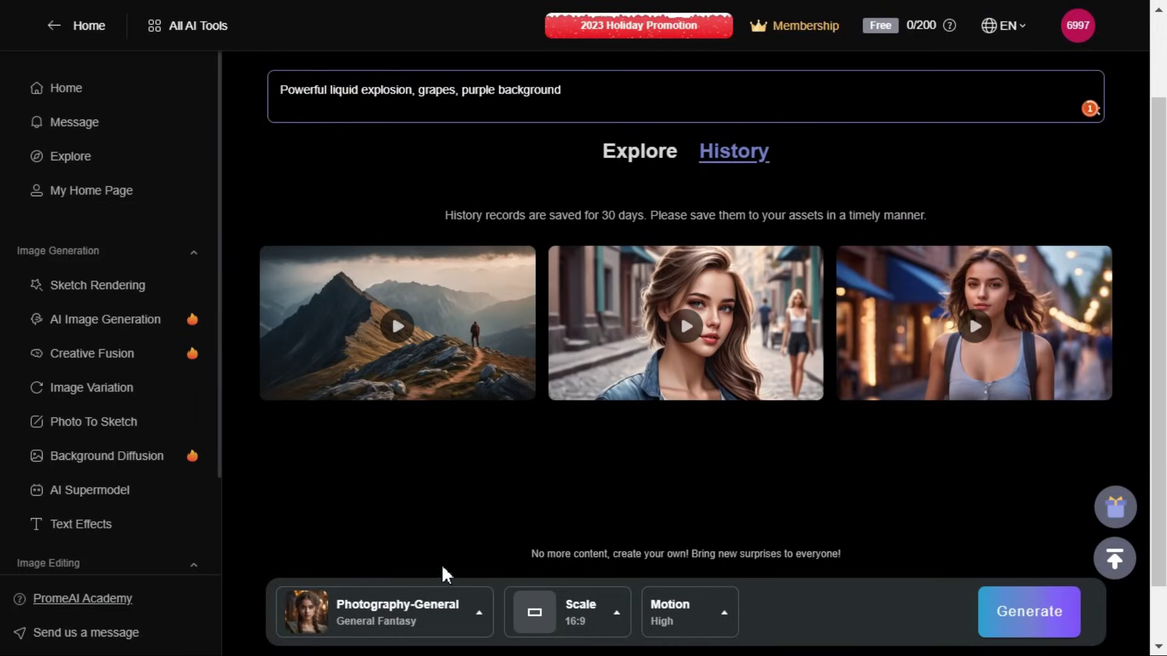
# Generate the purple-background grapes liquid-explosion video in General Commercial style.
pyautogui.click(474, 621)
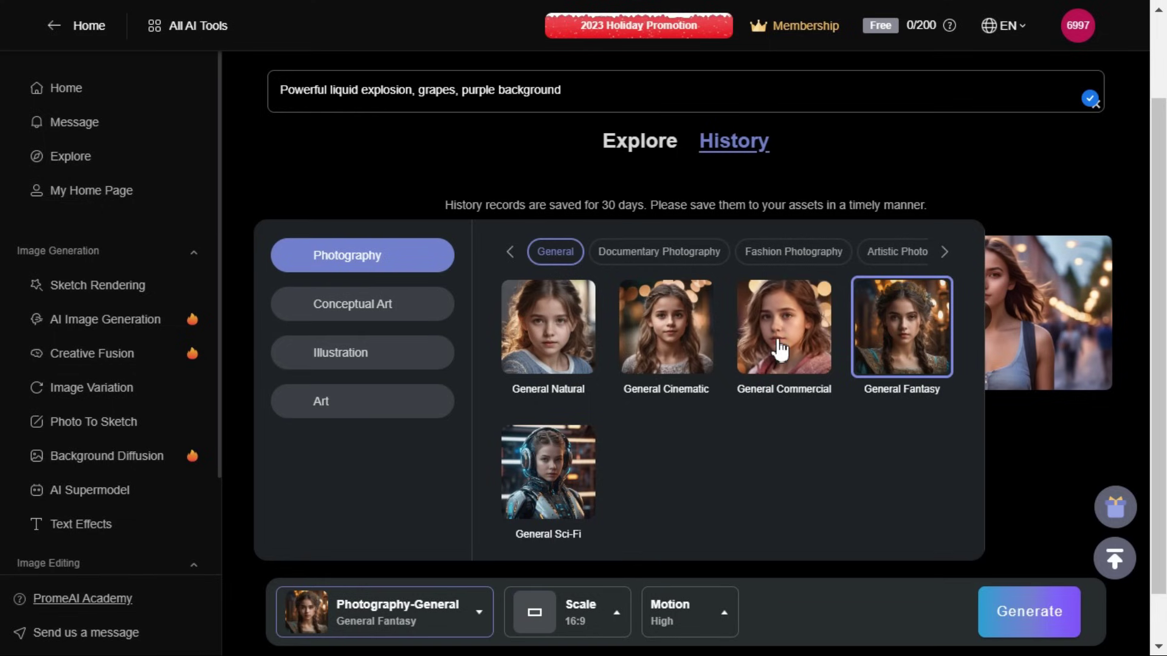
pyautogui.click(803, 636)
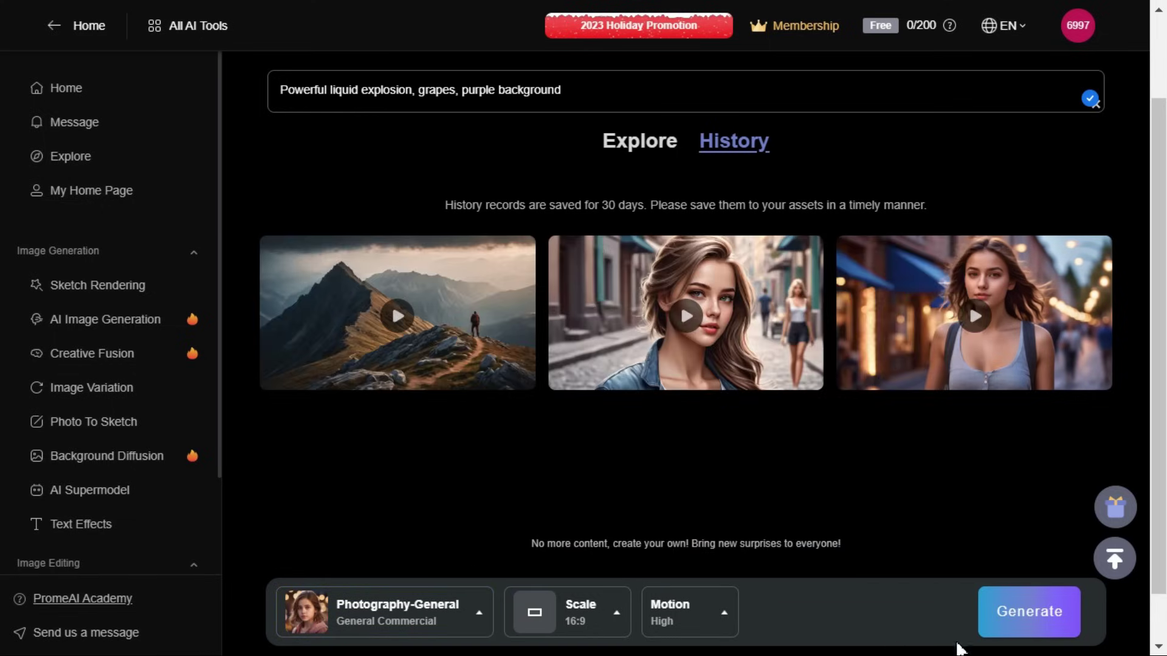
pyautogui.click(1028, 628)
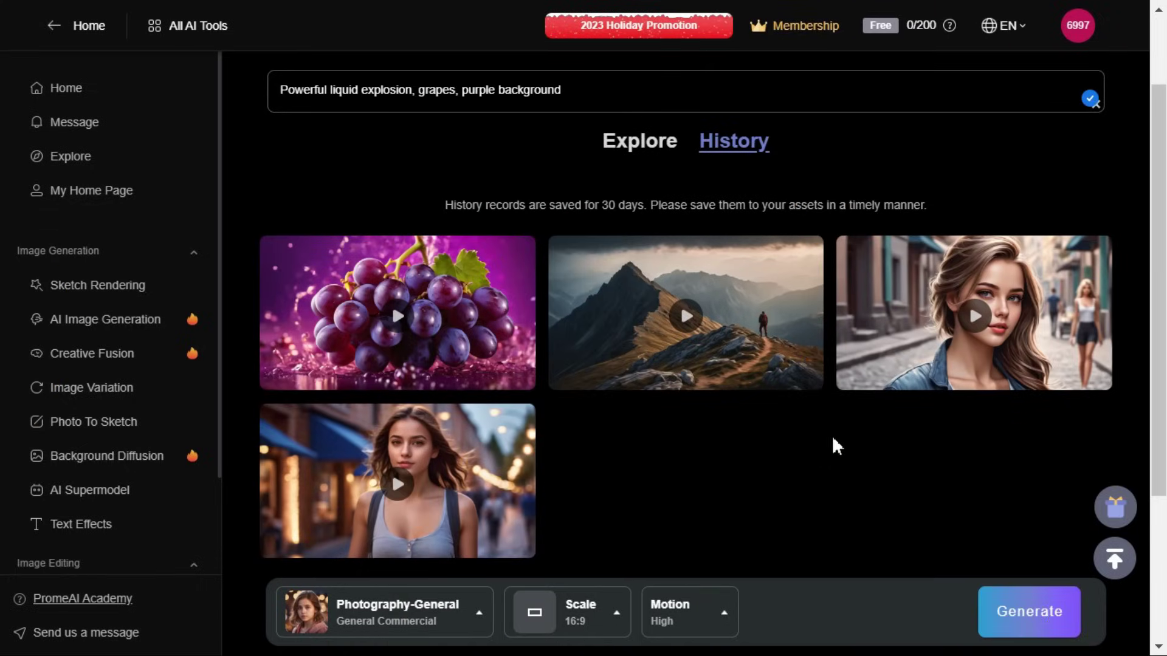
# Play and close the grapes video, then download the street-walking girl video.
pyautogui.click(397, 317)
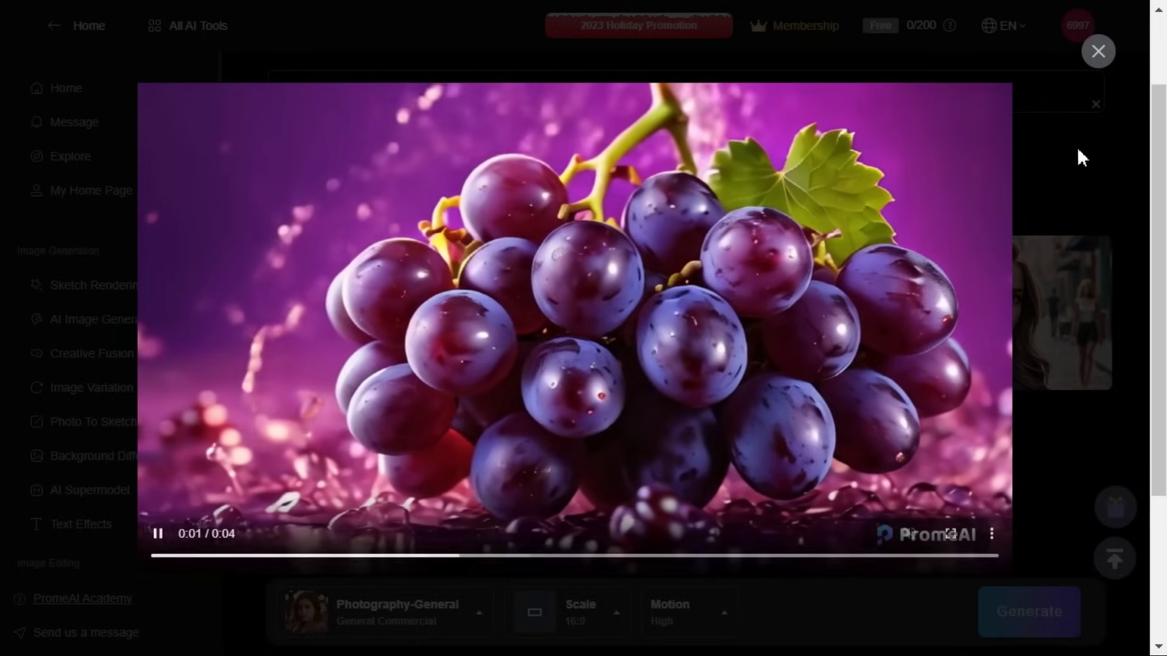
pyautogui.click(1101, 60)
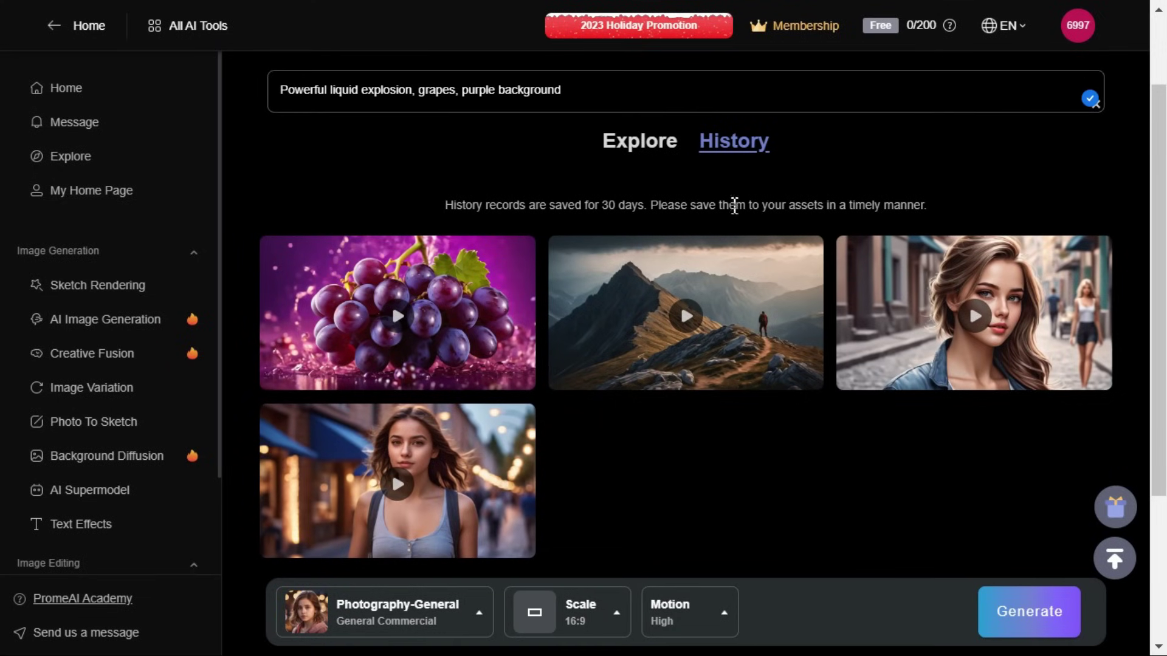
pyautogui.moveTo(974, 313)
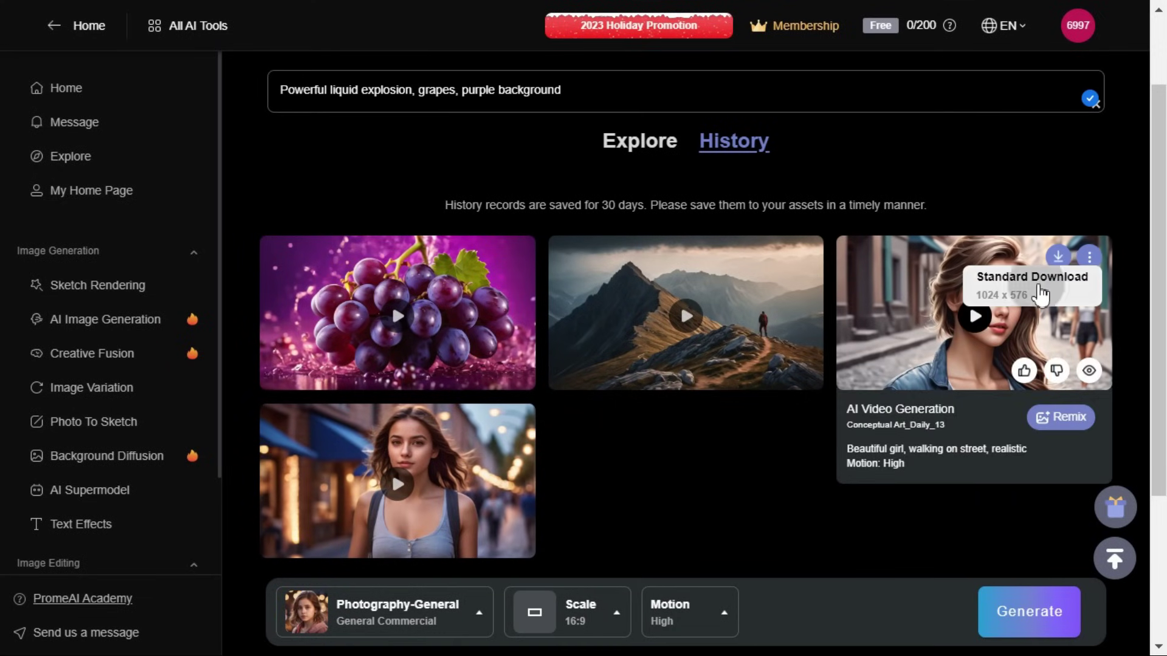
pyautogui.click(1017, 304)
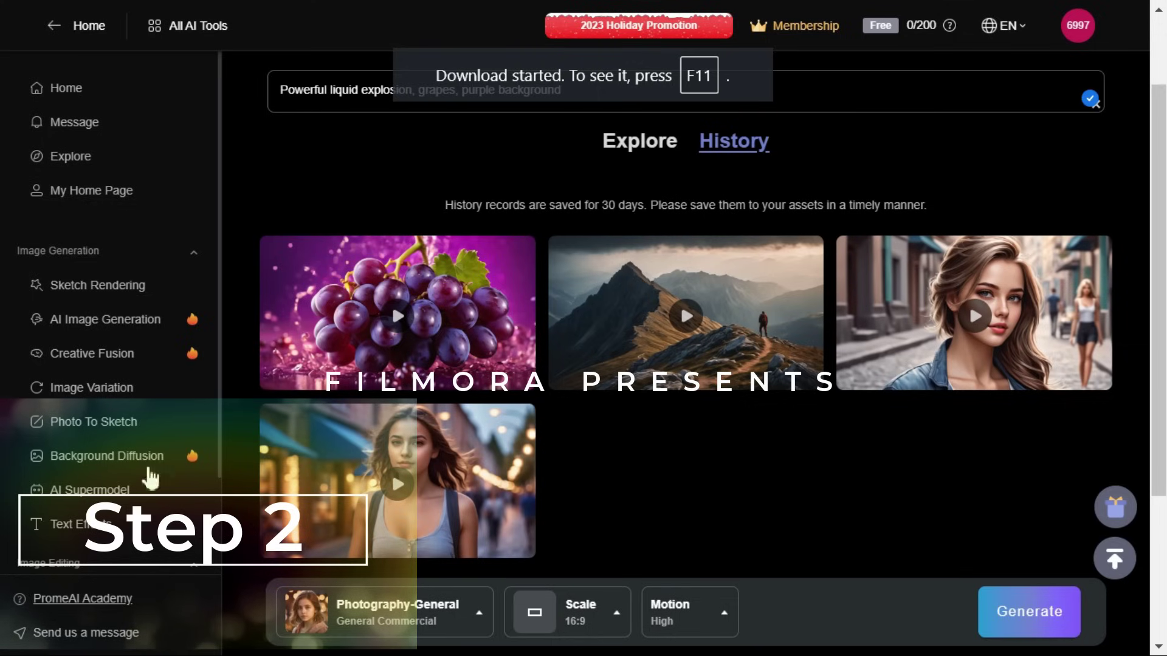
pyautogui.scroll(-1, 146, 456)
pyautogui.scroll(-1, 136, 448)
pyautogui.scroll(-2, 138, 448)
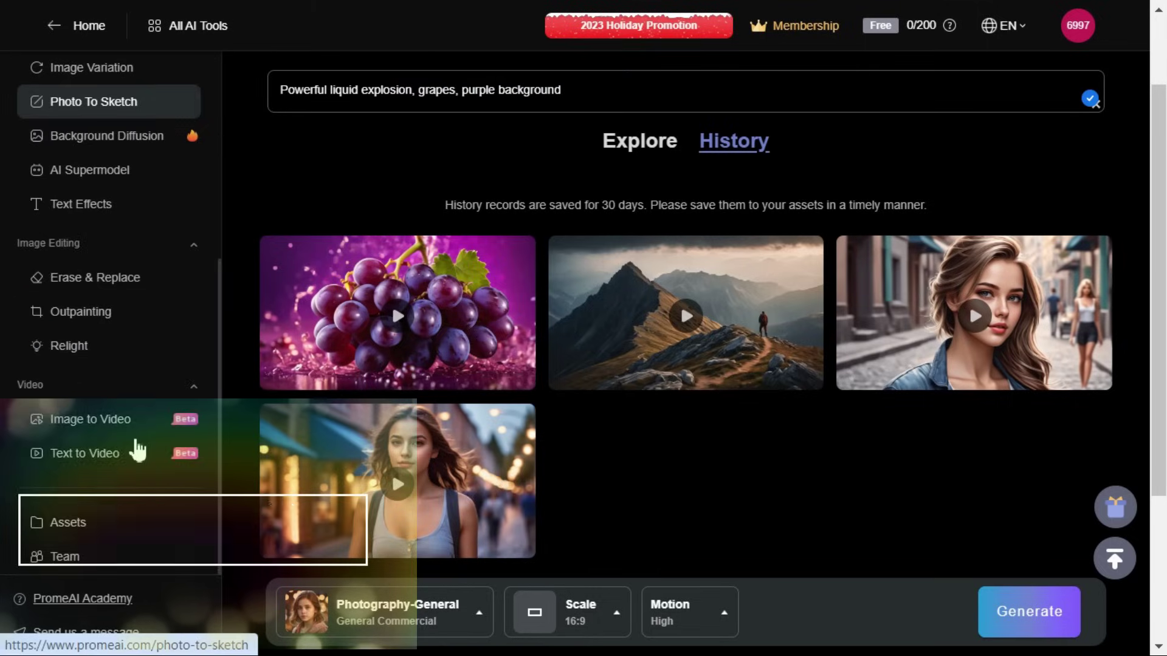
# Open Image to Video and preview the water-man and humidifier example clips.
pyautogui.click(136, 448)
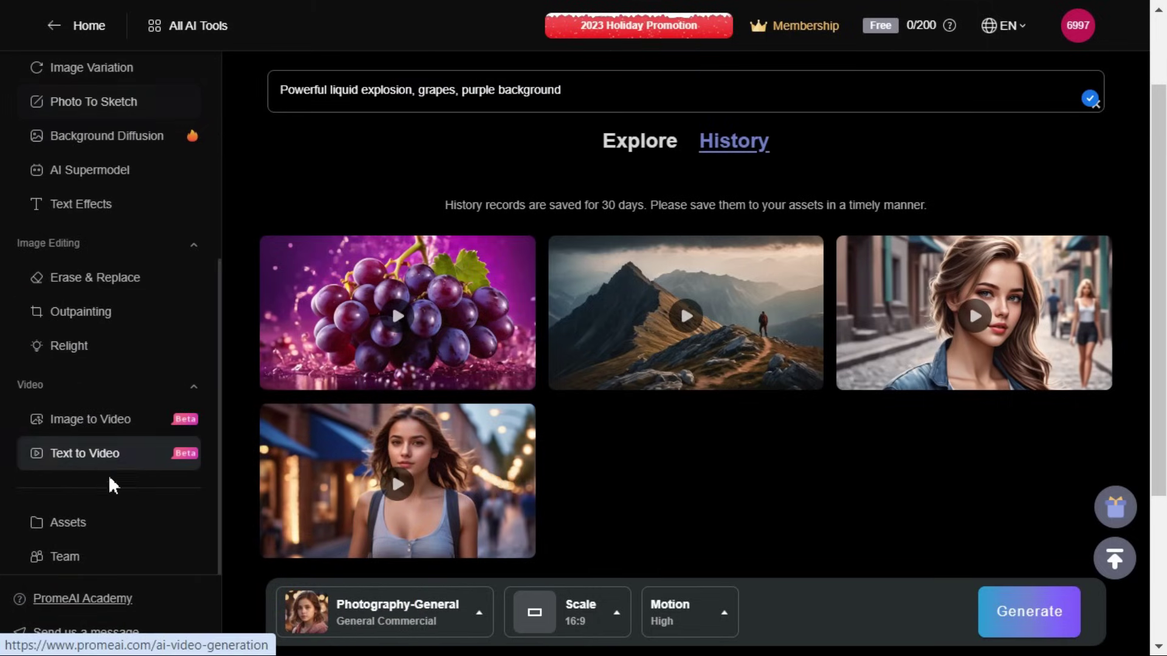
pyautogui.click(110, 425)
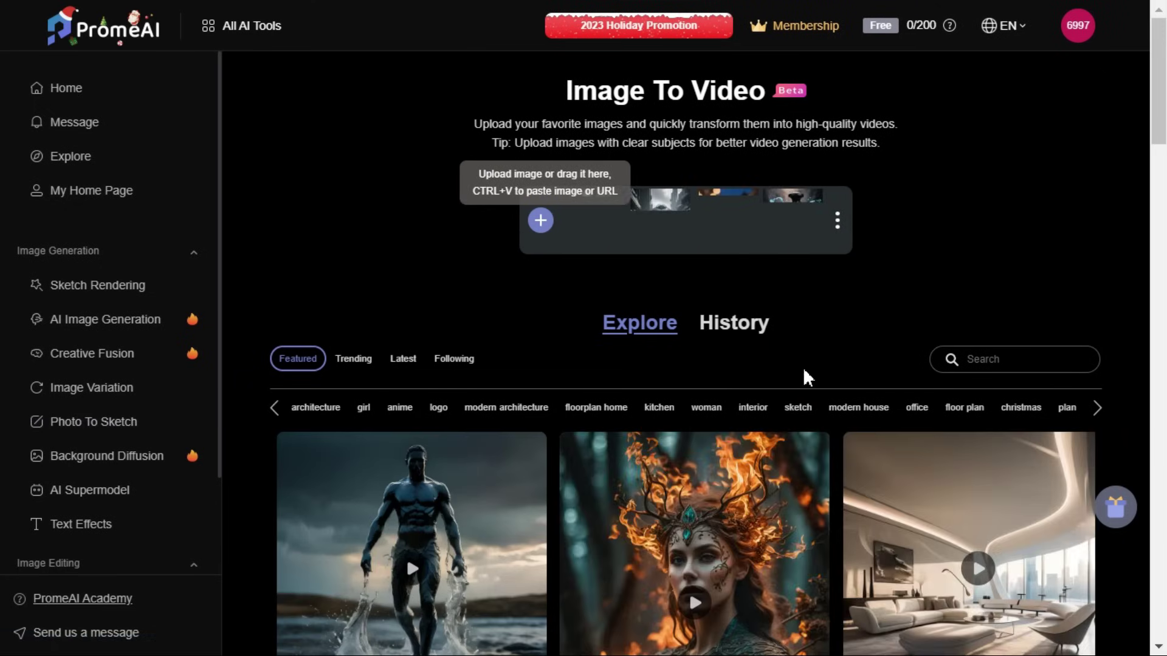
pyautogui.scroll(-1, 846, 377)
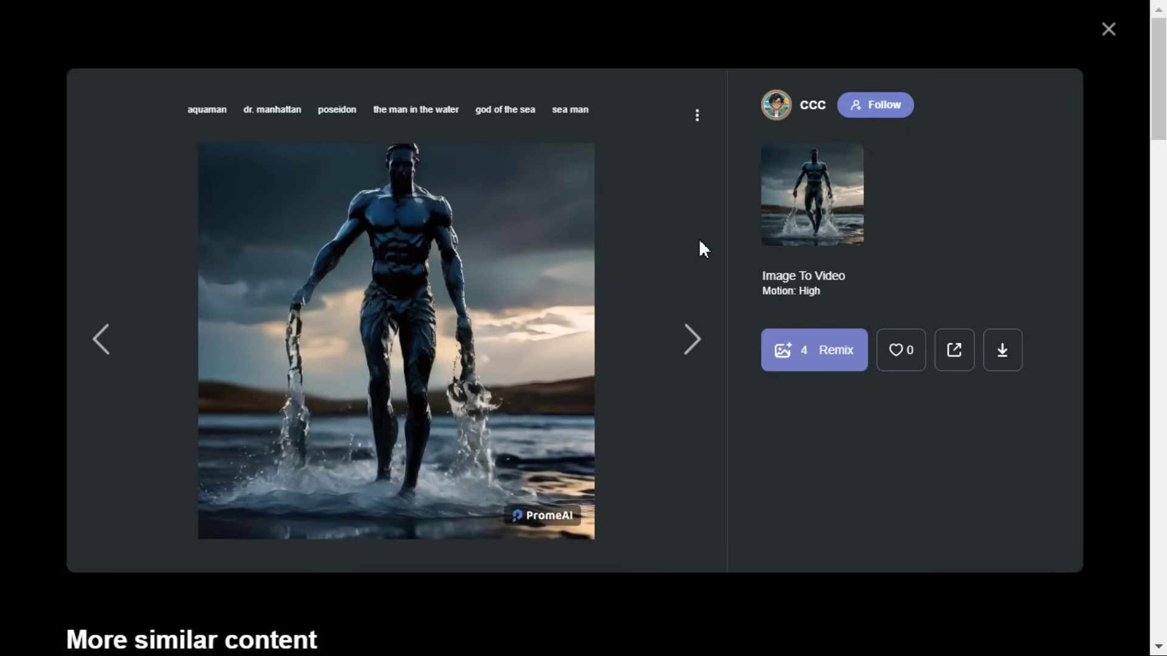
pyautogui.click(1109, 30)
pyautogui.scroll(-1, 737, 403)
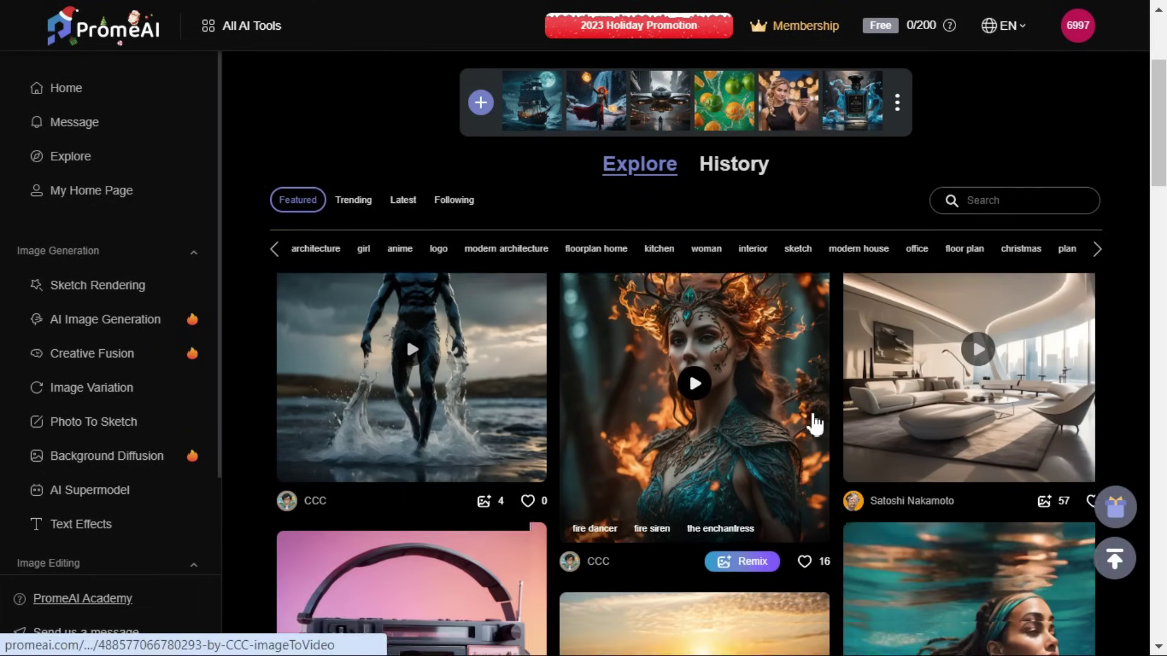
pyautogui.scroll(-2, 814, 424)
pyautogui.scroll(-3, 815, 424)
pyautogui.scroll(-1, 814, 425)
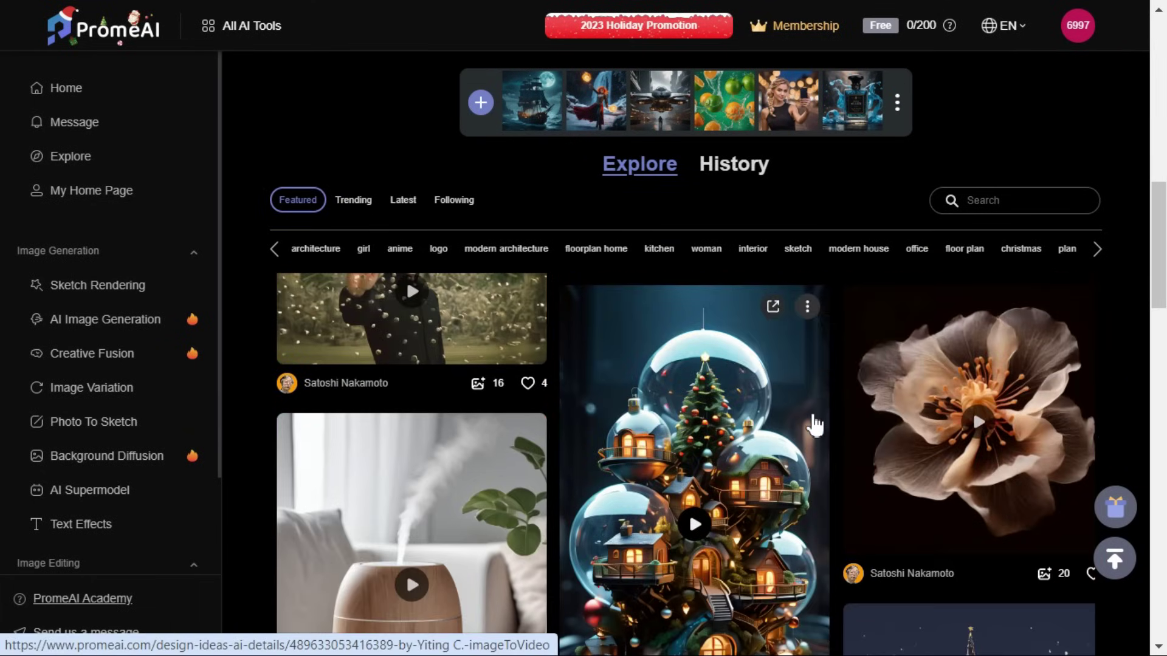
pyautogui.scroll(-1, 814, 424)
pyautogui.click(409, 368)
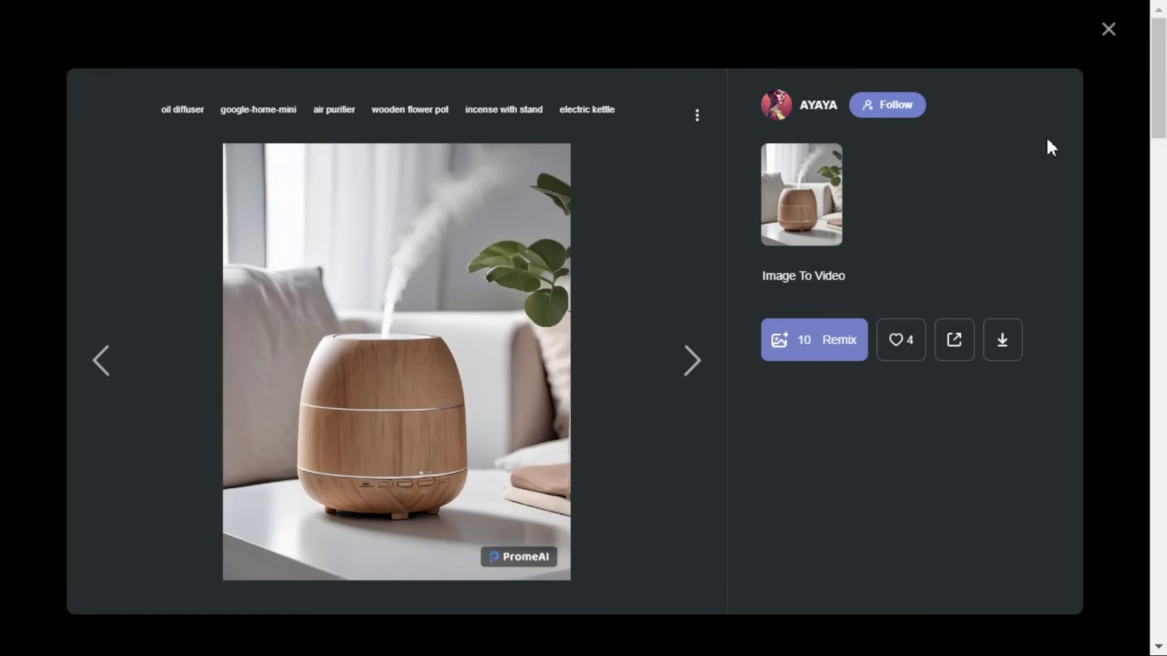
pyautogui.click(1110, 31)
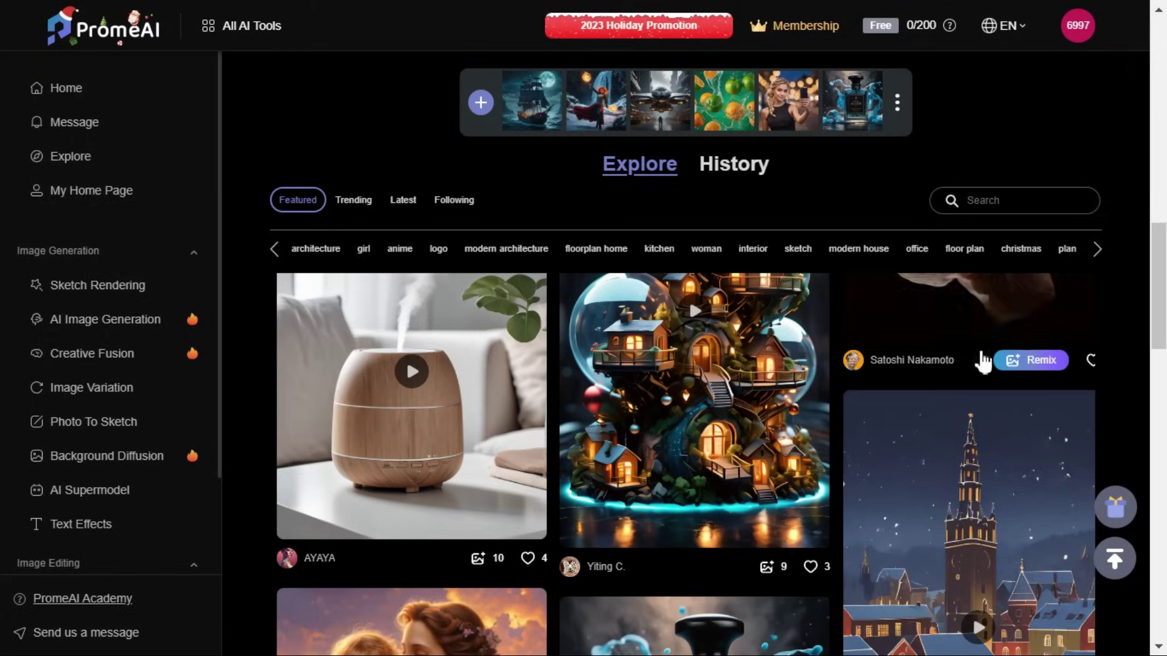
pyautogui.scroll(2, 609, 286)
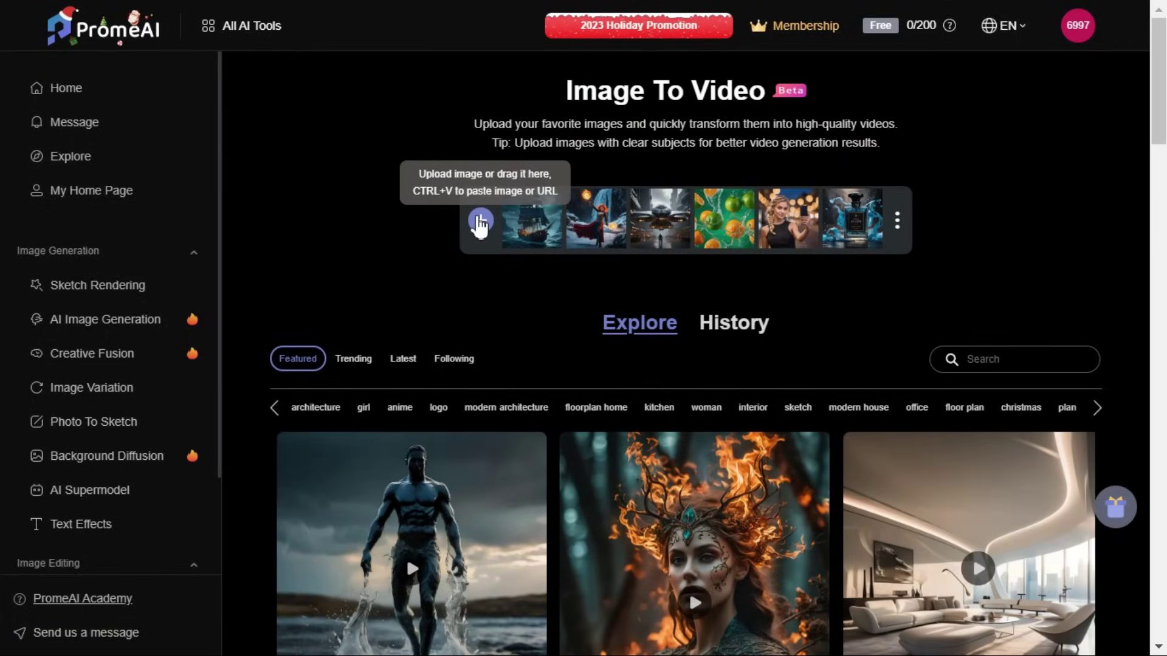
# Upload the headphone girl photo and generate a High-motion video from it.
pyautogui.click(478, 222)
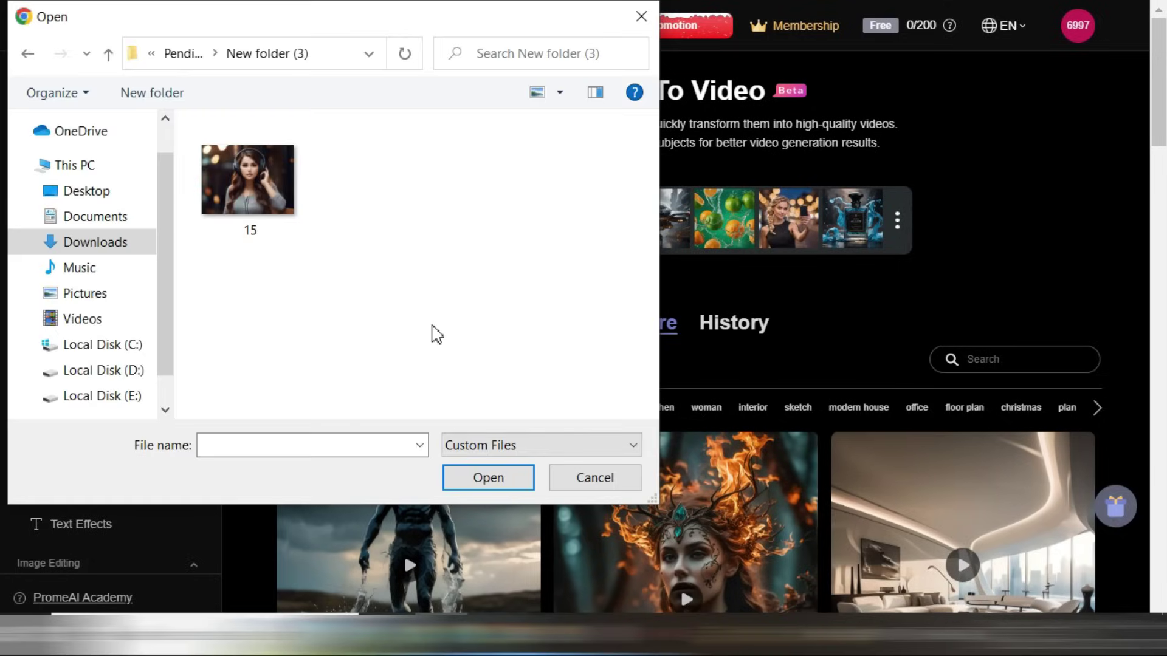
pyautogui.doubleClick(279, 201)
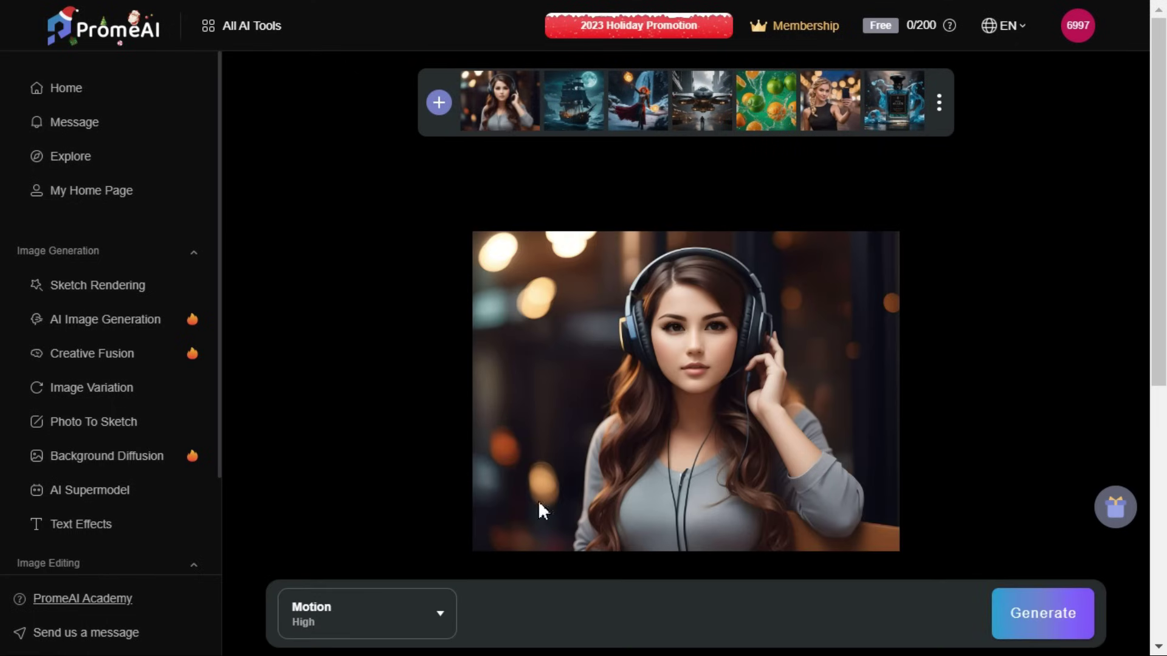
pyautogui.click(438, 625)
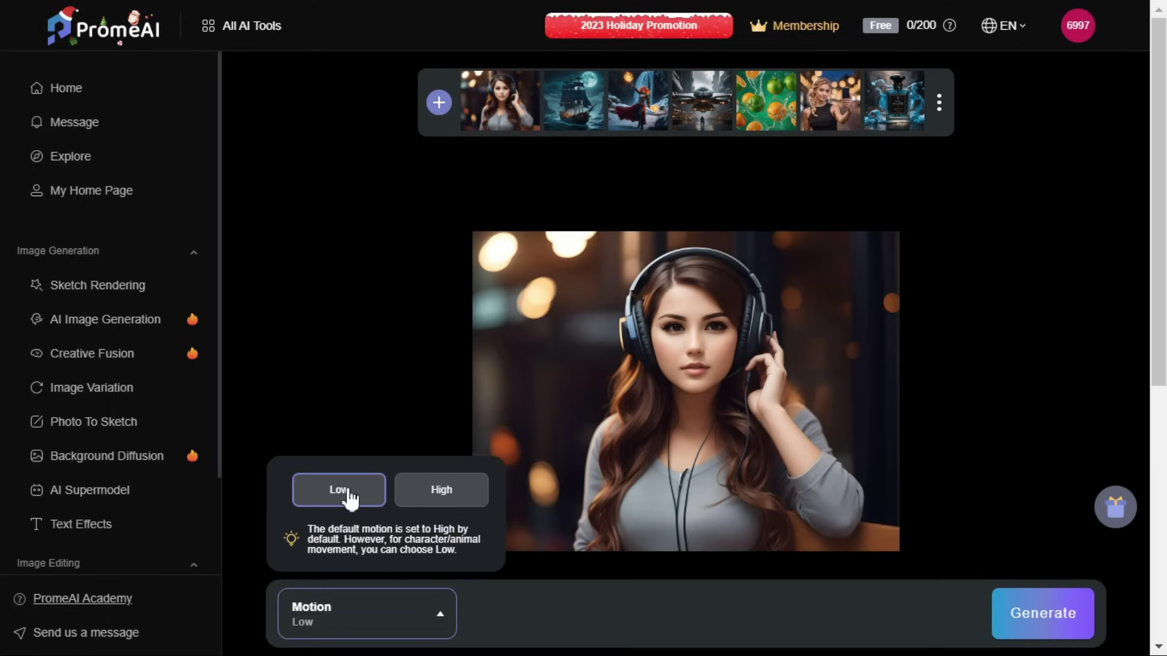
pyautogui.click(1042, 628)
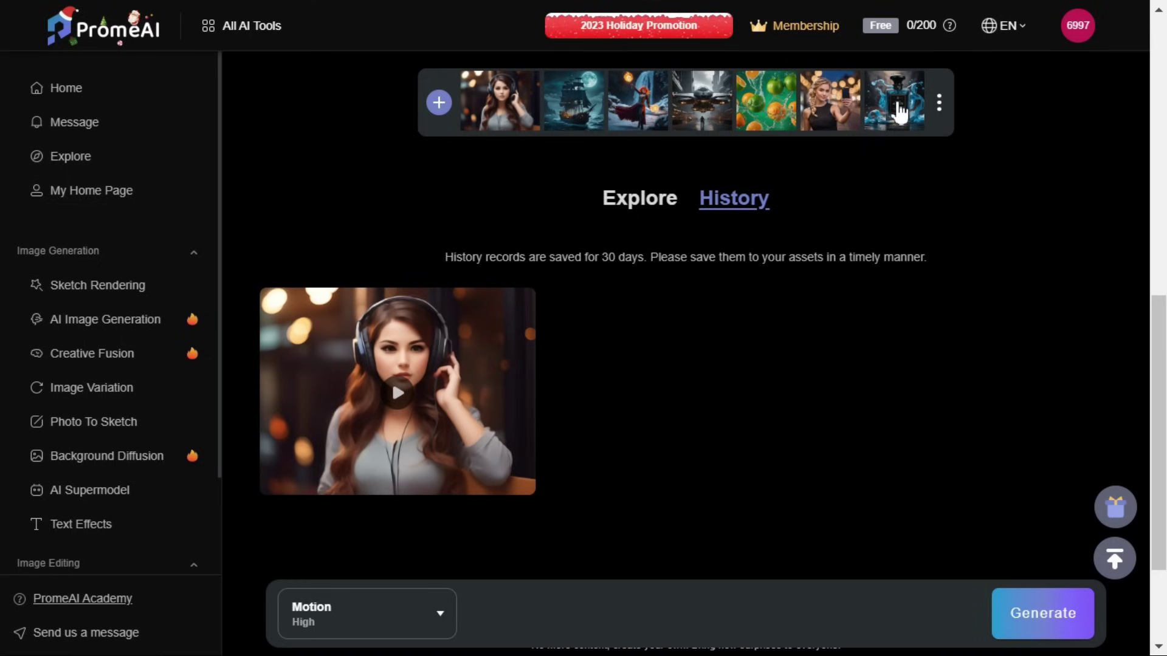
# Generate a video from the blue perfume bottle sample, watch it, and download it.
pyautogui.click(897, 111)
pyautogui.scroll(-5, 936, 389)
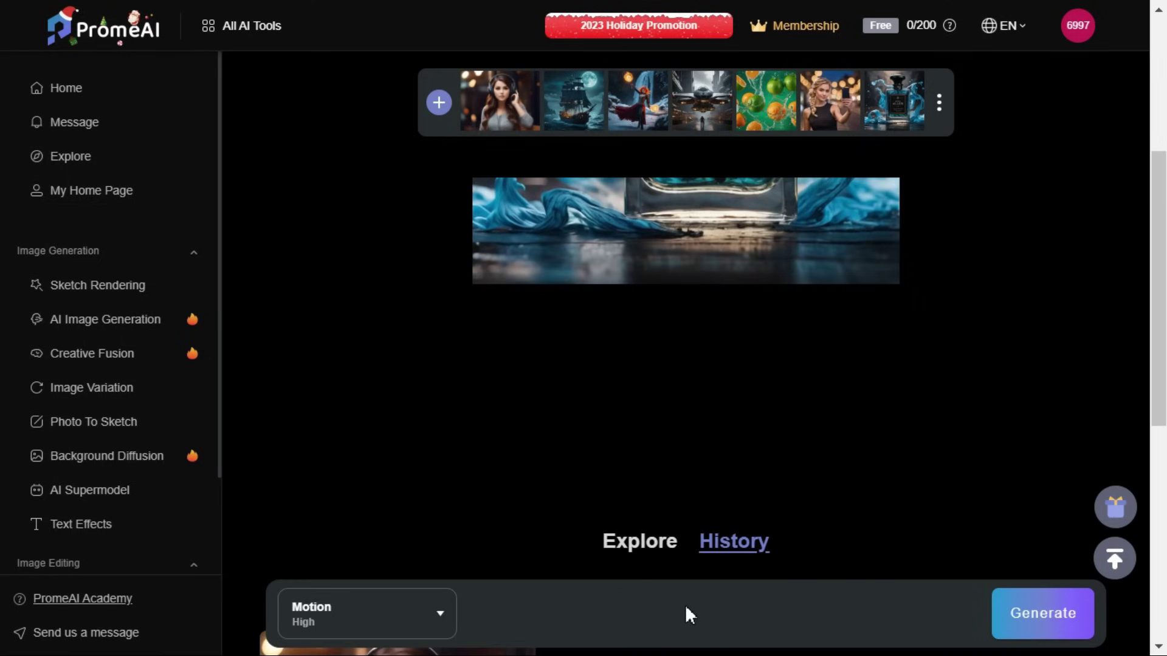
pyautogui.scroll(-3, 756, 435)
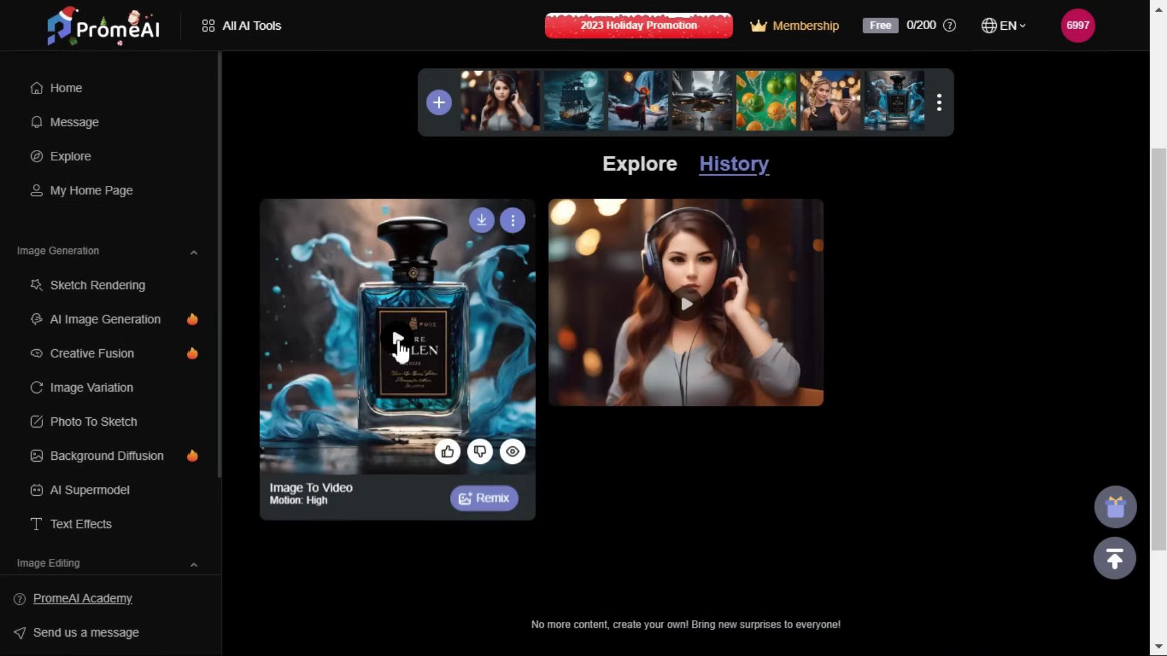
pyautogui.click(399, 345)
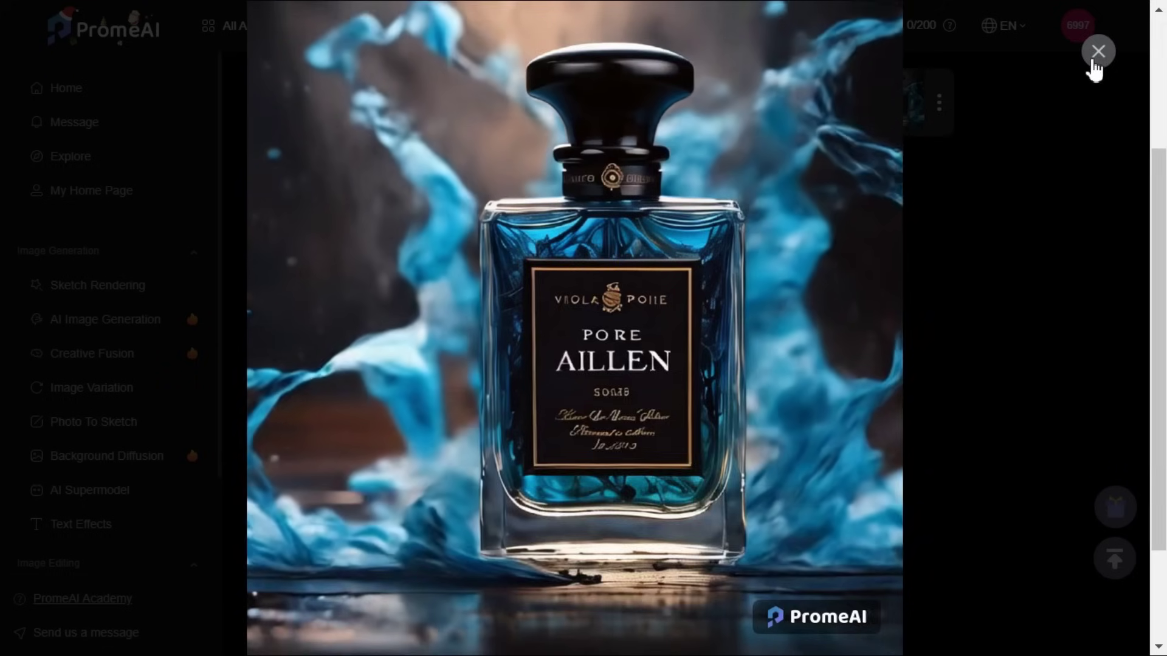
pyautogui.click(1093, 62)
pyautogui.moveTo(481, 221)
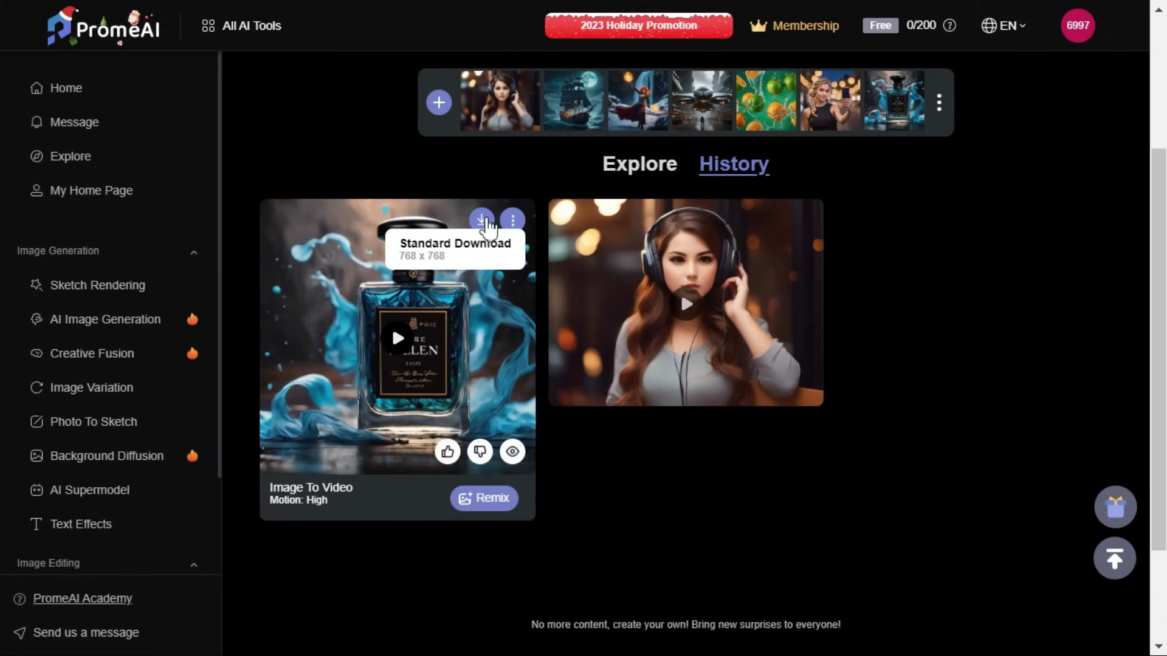
pyautogui.click(452, 261)
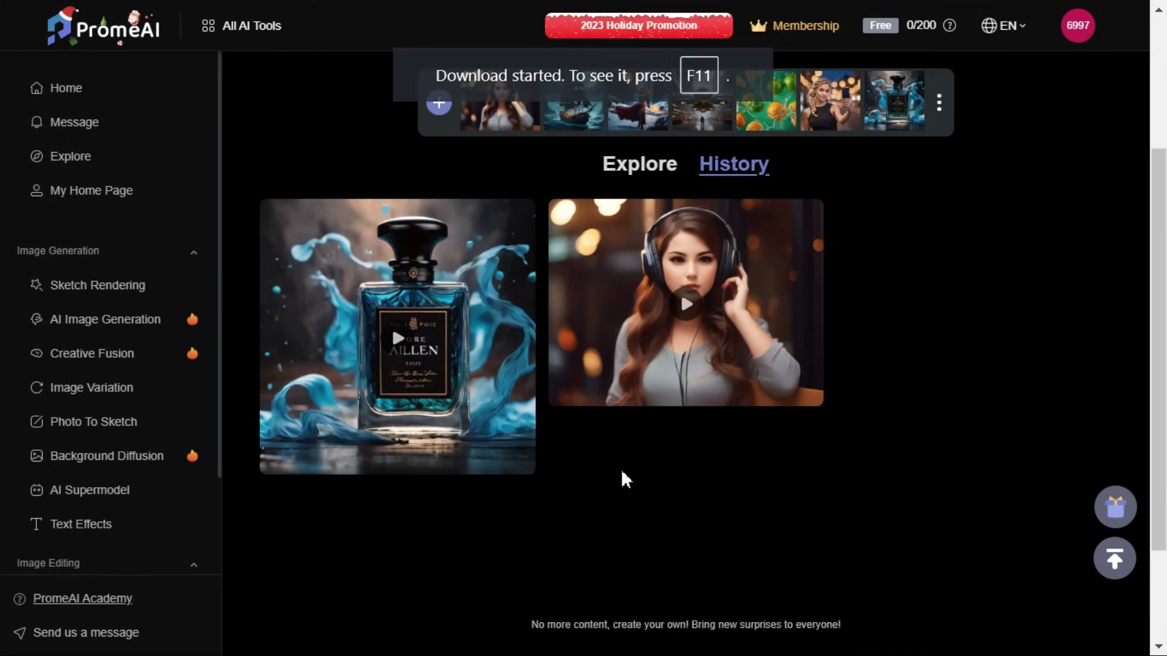
pyautogui.scroll(1, 639, 501)
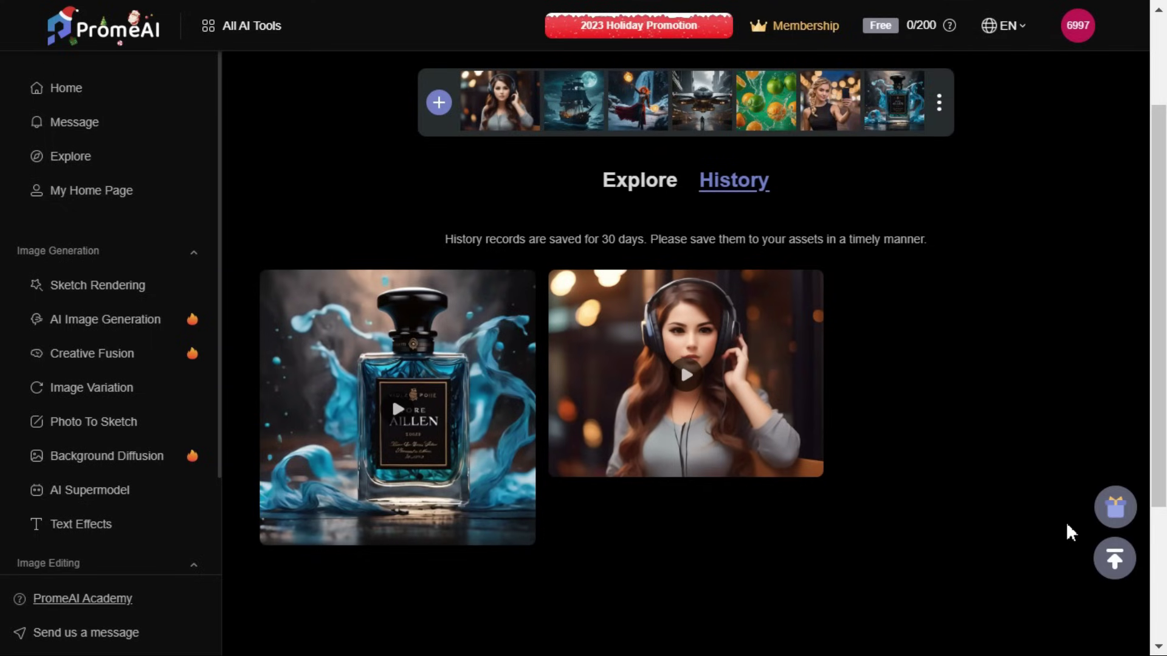
# View the referral rewards page, which shows zero invites.
pyautogui.click(1119, 516)
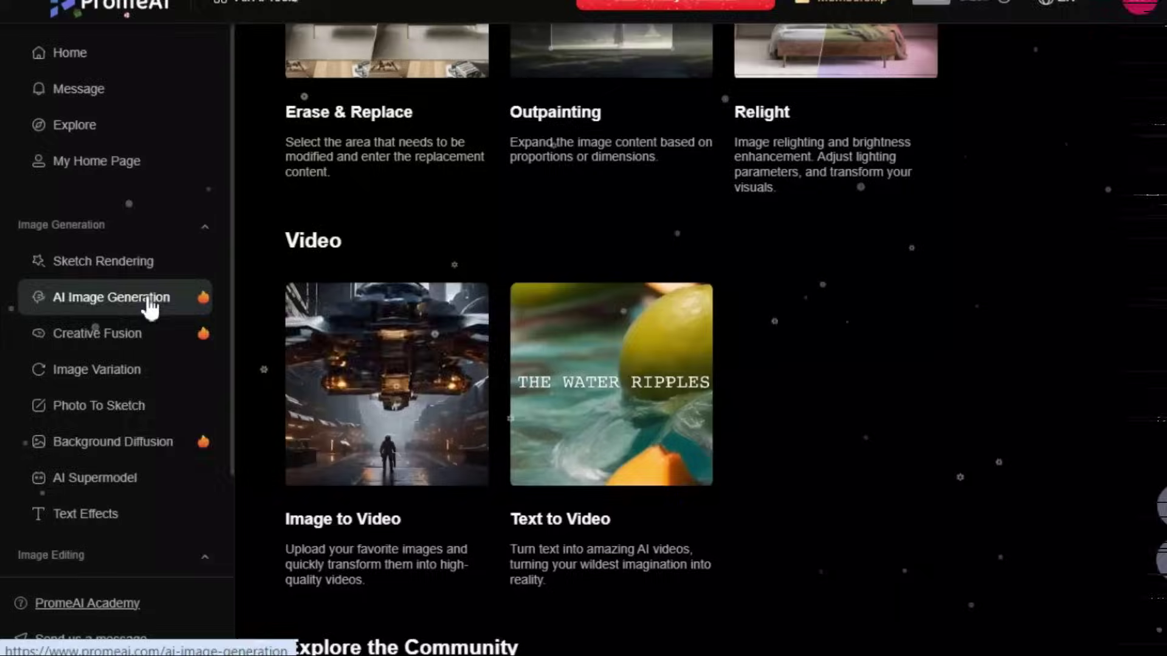
pyautogui.scroll(-5, 148, 305)
pyautogui.scroll(-1, 154, 299)
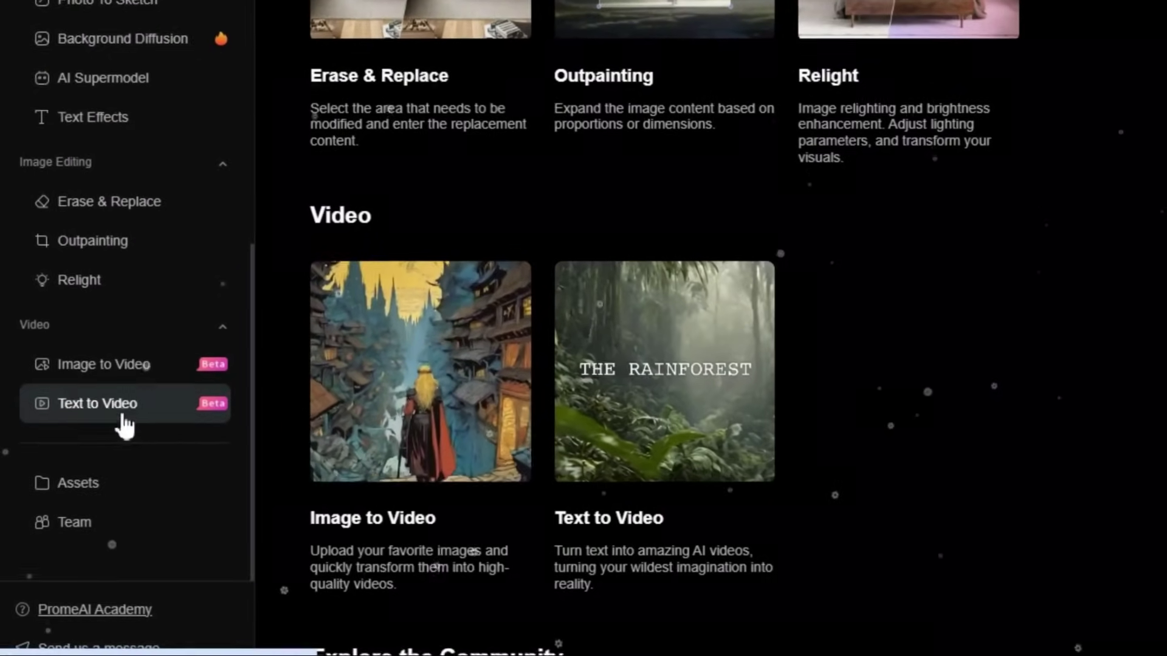